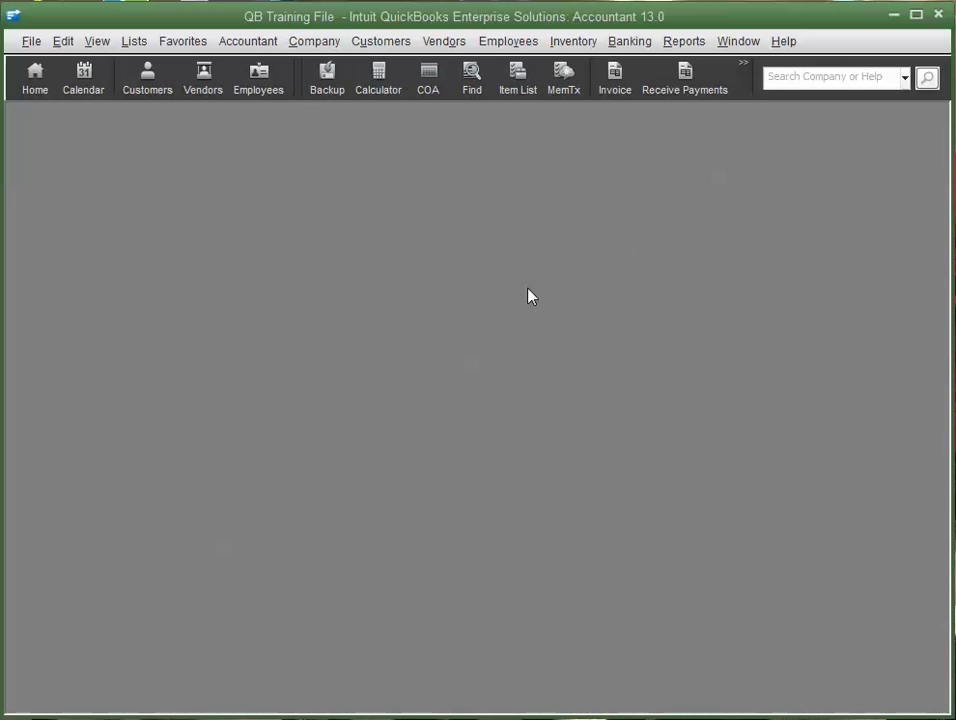
- Open the Sales by Customer Detail report and set its dates to Last Month (March 2013)
{"action": "left_click", "coordinate": [686, 42]}
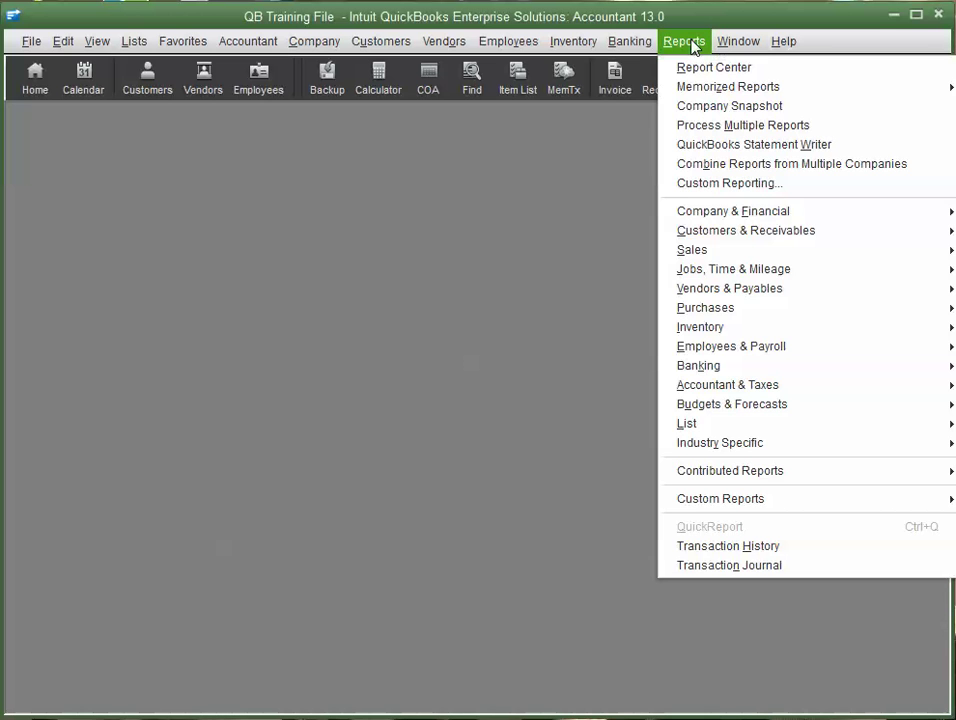
{"action": "mouse_move", "coordinate": [688, 254]}
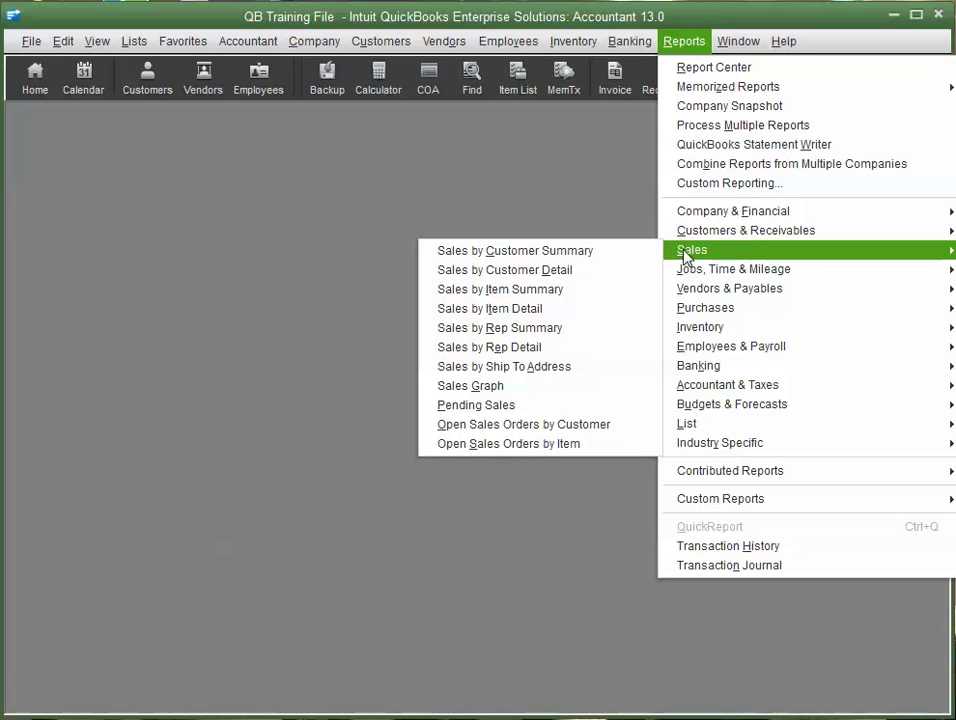
{"action": "left_click", "coordinate": [543, 272]}
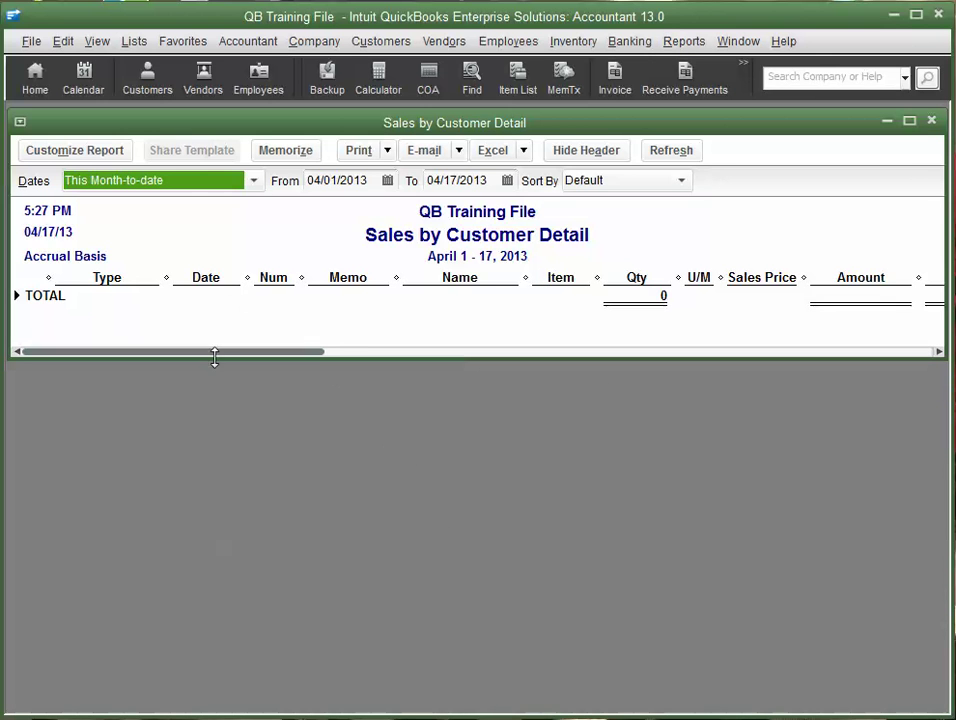
{"action": "left_click", "coordinate": [188, 183]}
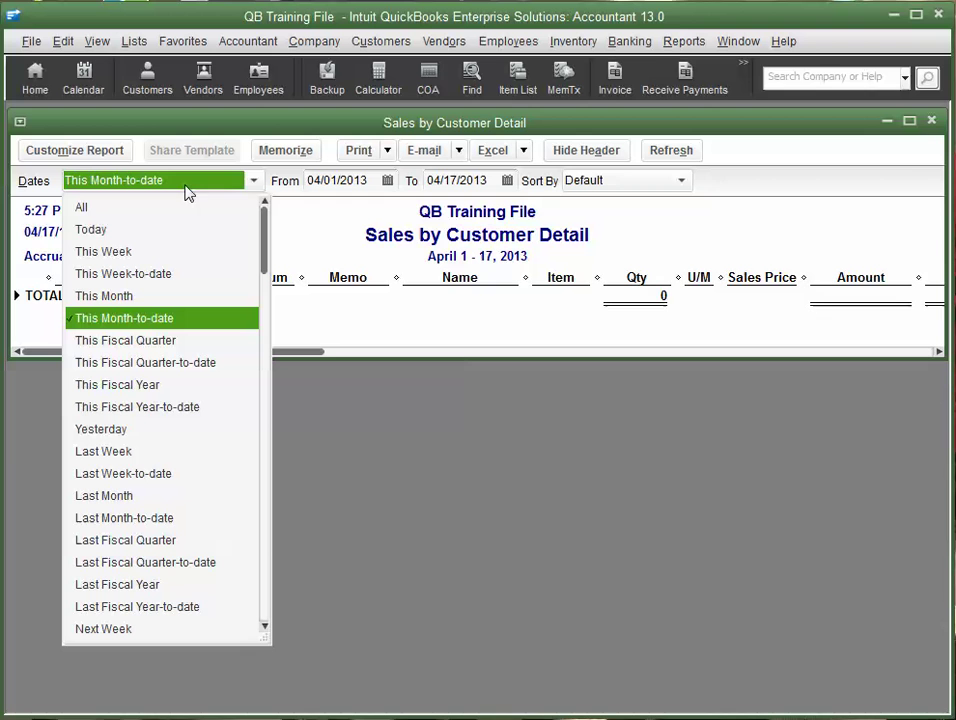
{"action": "left_click", "coordinate": [110, 496]}
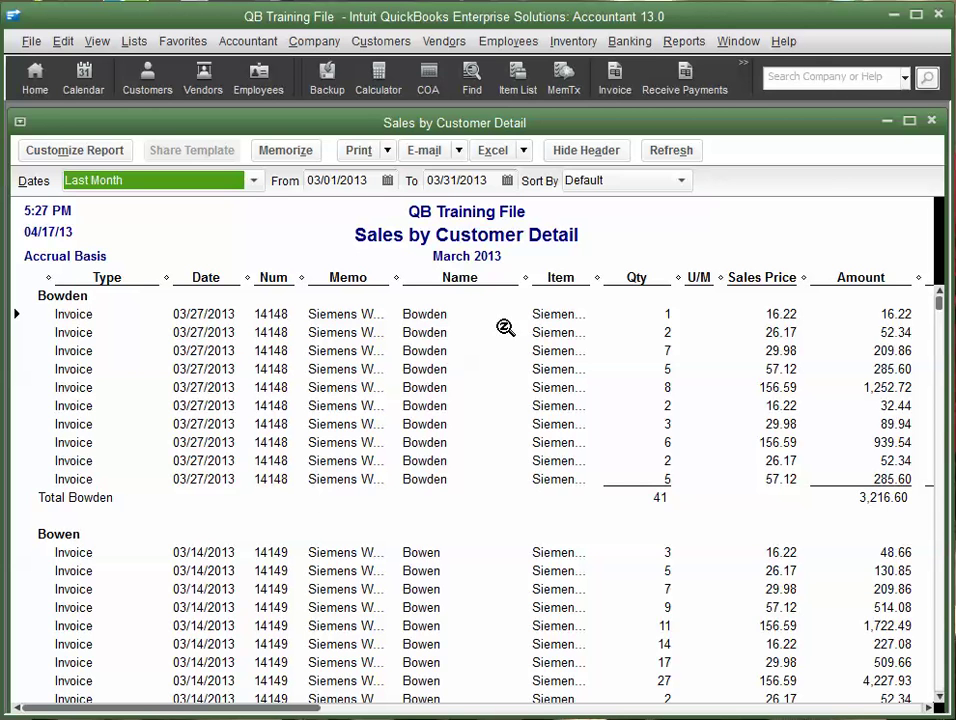
- Widen the Item column, narrow Type, widen Date slightly, and collapse the Memo column
{"action": "left_click", "coordinate": [659, 276]}
{"action": "left_click_drag", "start_coordinate": [659, 276], "coordinate": [838, 277]}
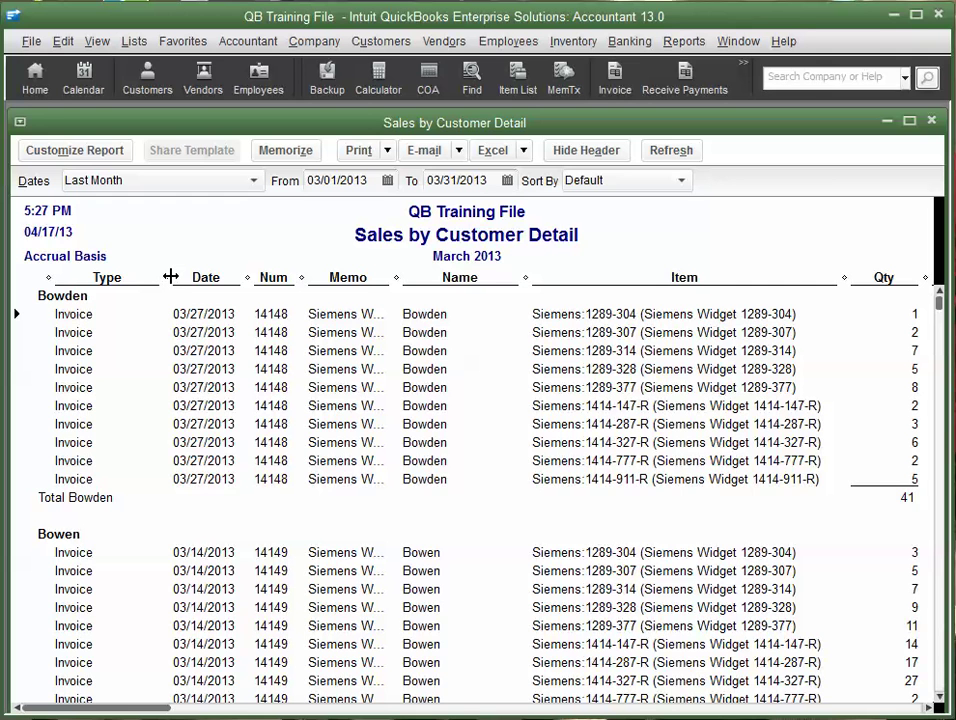
{"action": "left_click_drag", "start_coordinate": [169, 277], "coordinate": [110, 269]}
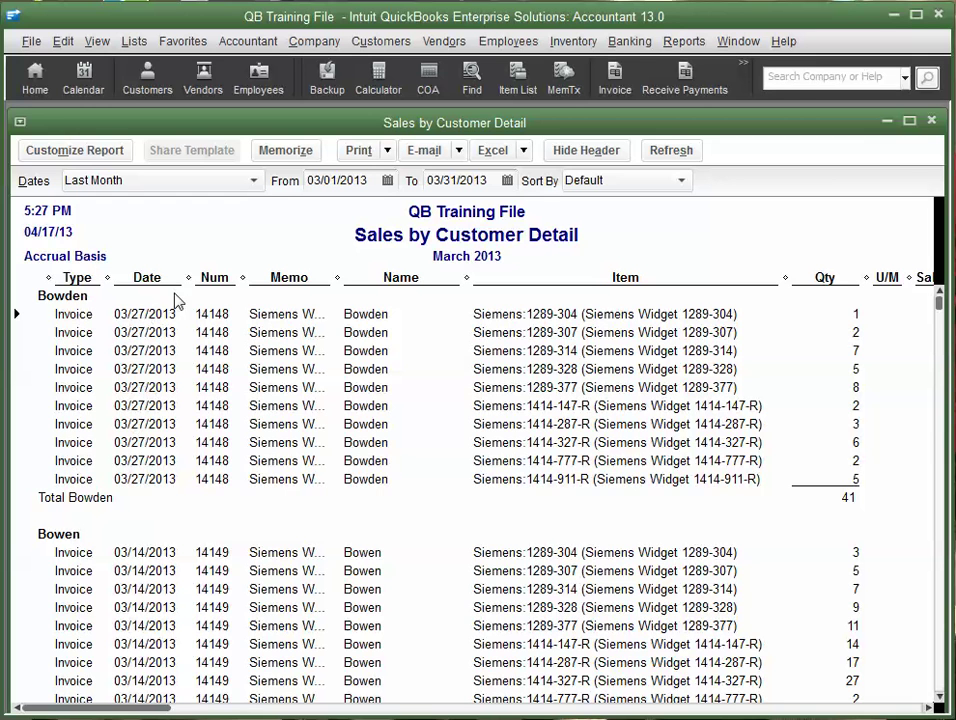
{"action": "left_click_drag", "start_coordinate": [187, 275], "coordinate": [190, 275]}
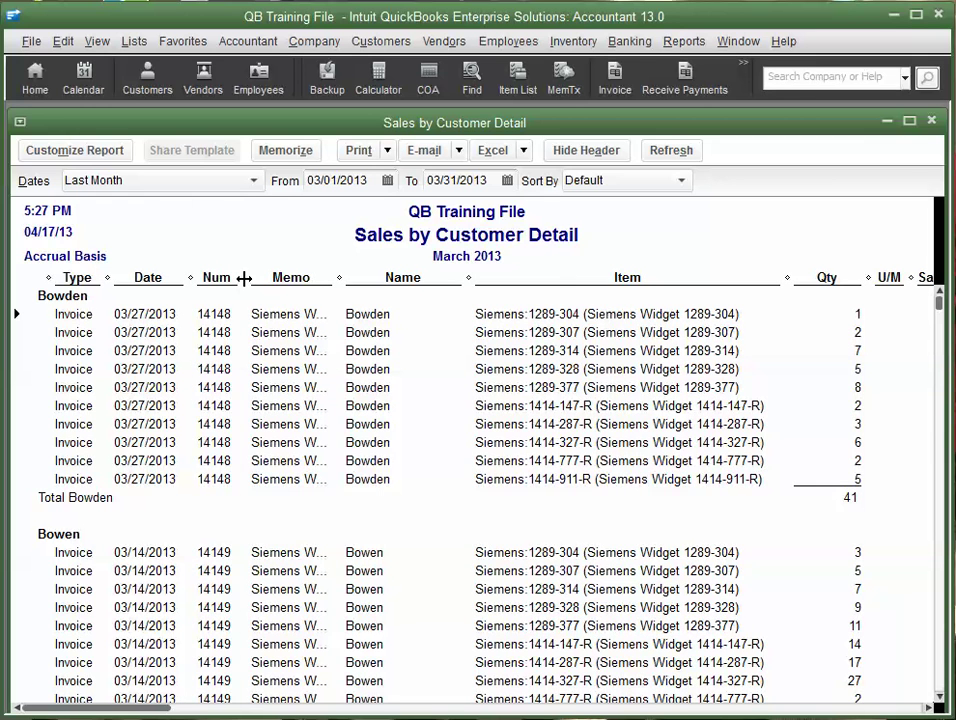
{"action": "left_click_drag", "start_coordinate": [340, 276], "coordinate": [340, 314]}
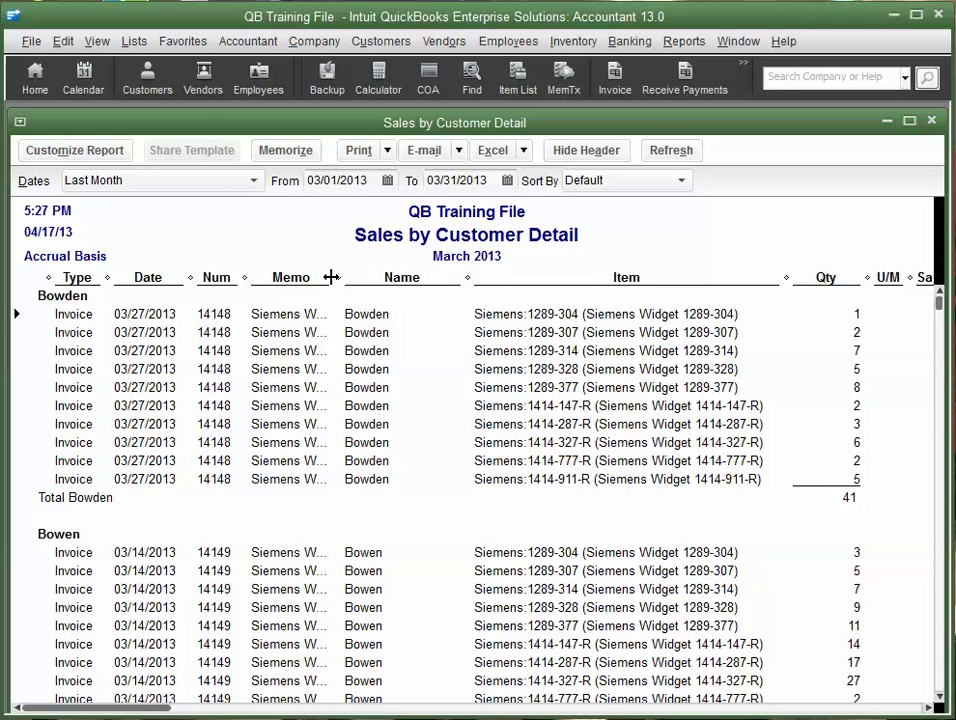
{"action": "left_click_drag", "start_coordinate": [334, 277], "coordinate": [234, 273]}
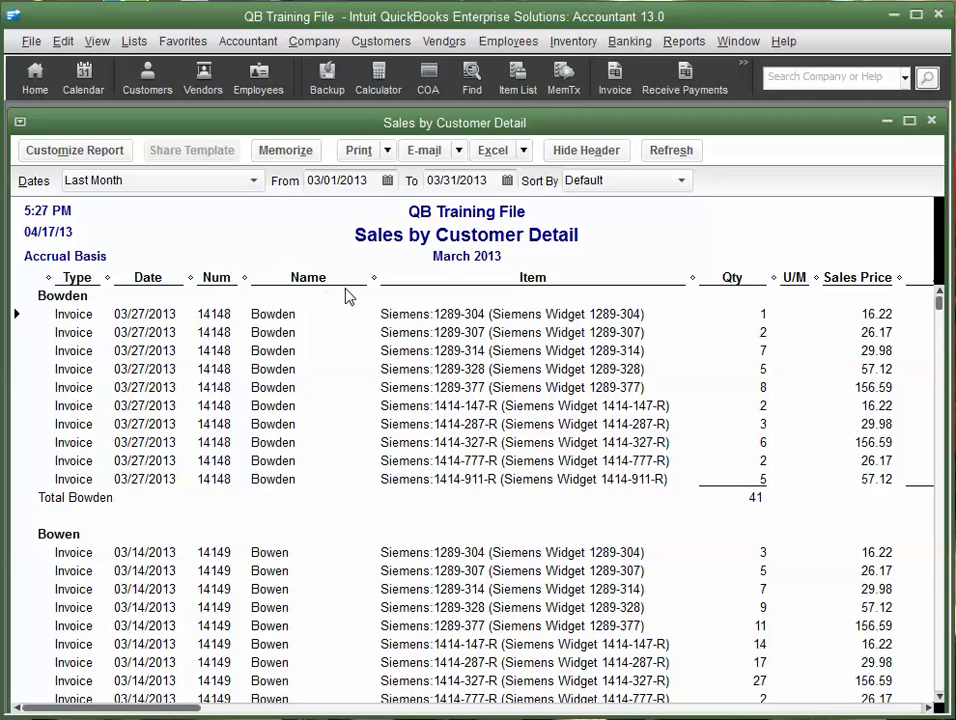
- Narrow the Name and Item columns, collapse U/M, and collapse the Balance column
{"action": "left_click_drag", "start_coordinate": [330, 281], "coordinate": [314, 277]}
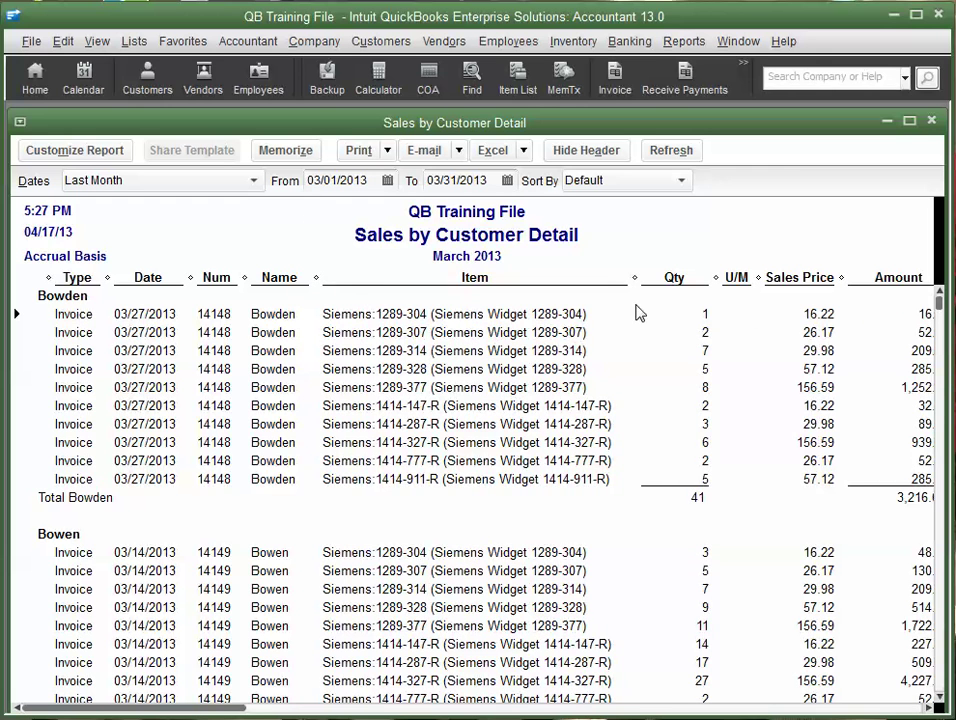
{"action": "left_click_drag", "start_coordinate": [637, 278], "coordinate": [632, 277]}
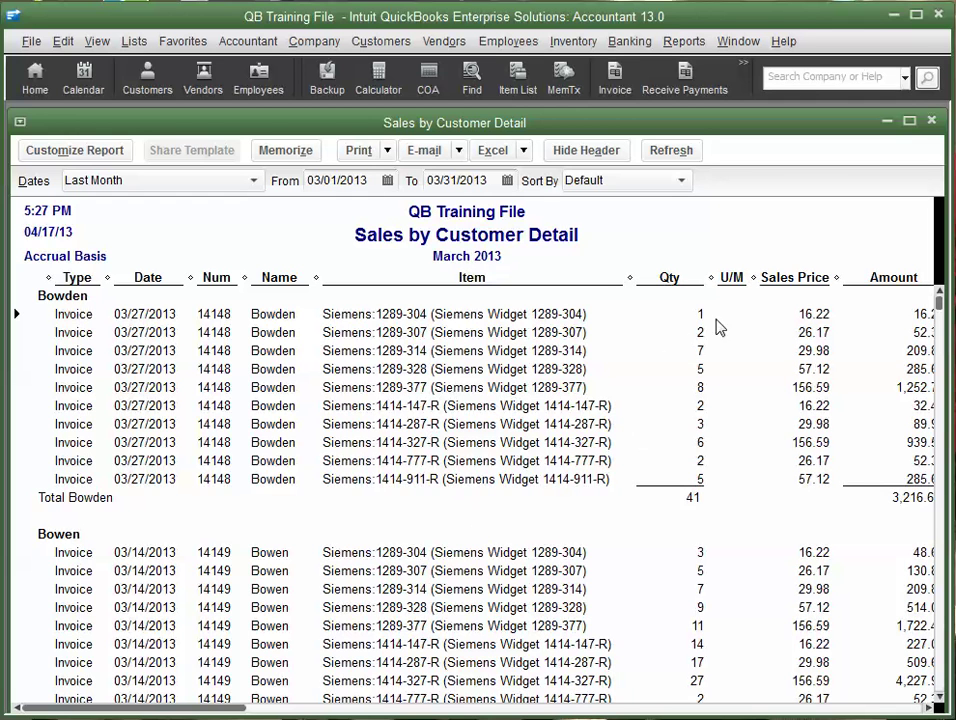
{"action": "left_click_drag", "start_coordinate": [741, 278], "coordinate": [679, 280]}
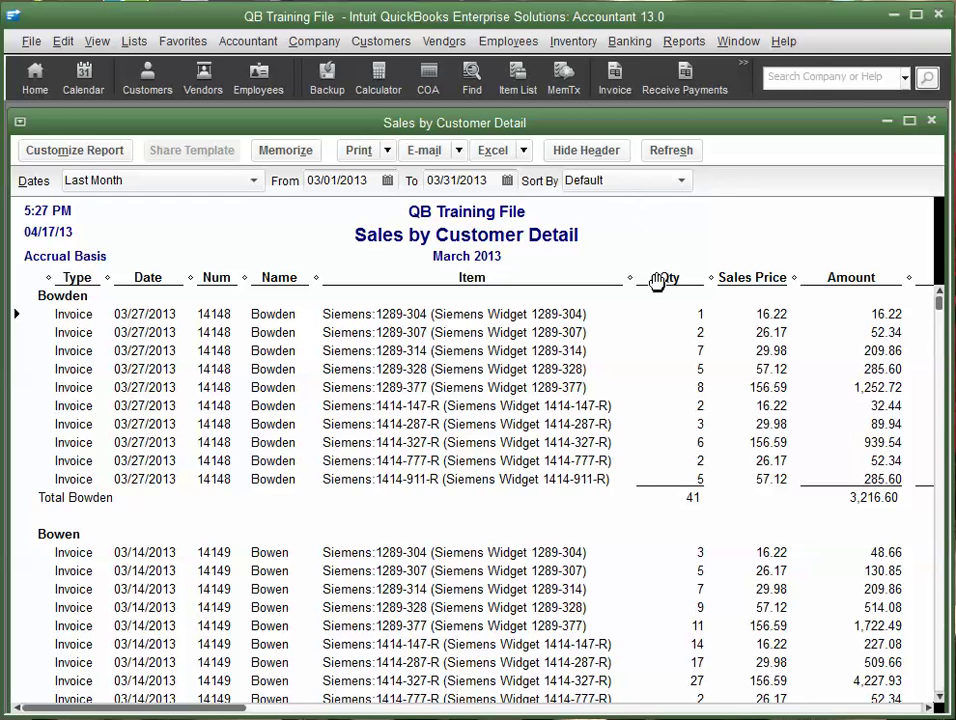
{"action": "left_click", "coordinate": [834, 709]}
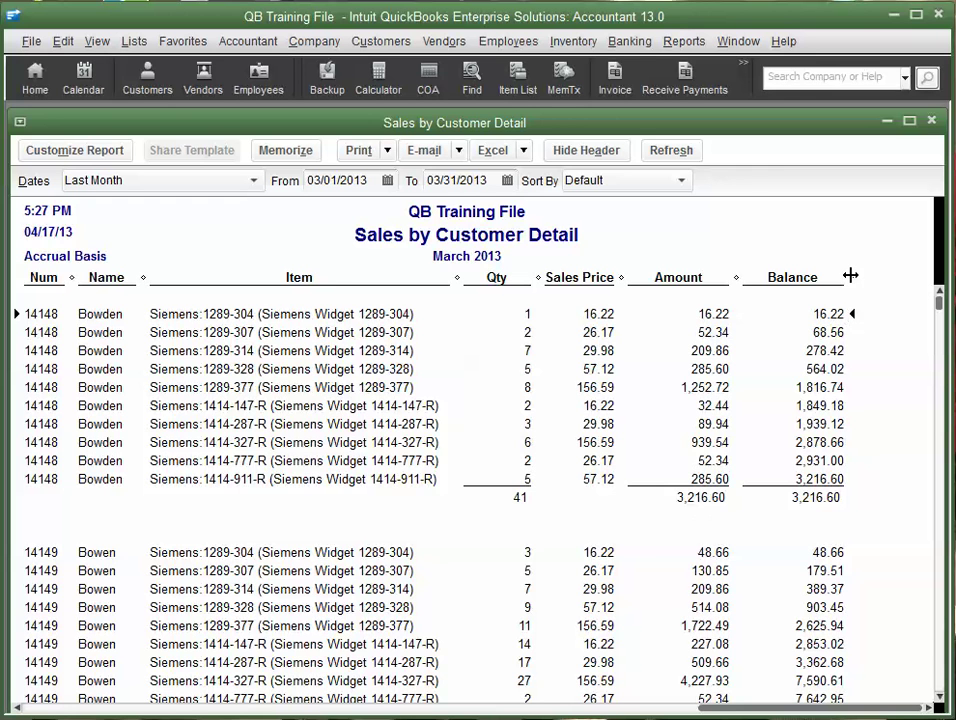
{"action": "left_click_drag", "start_coordinate": [850, 275], "coordinate": [715, 277]}
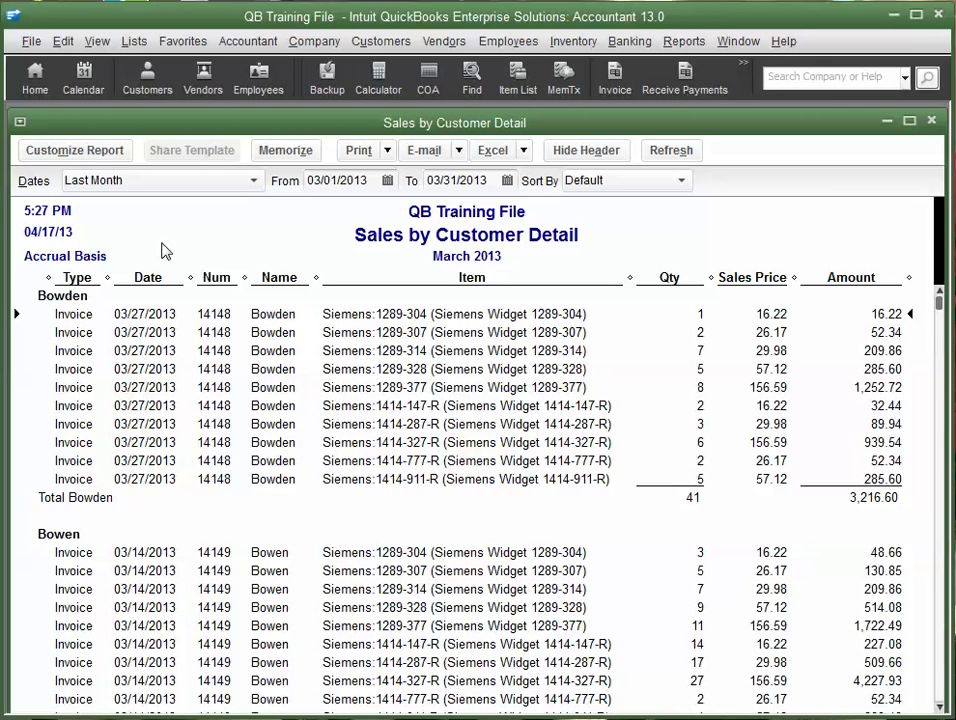
- In Customize Report's Filters, set the Name filter to Multiple names
{"action": "left_click", "coordinate": [86, 157]}
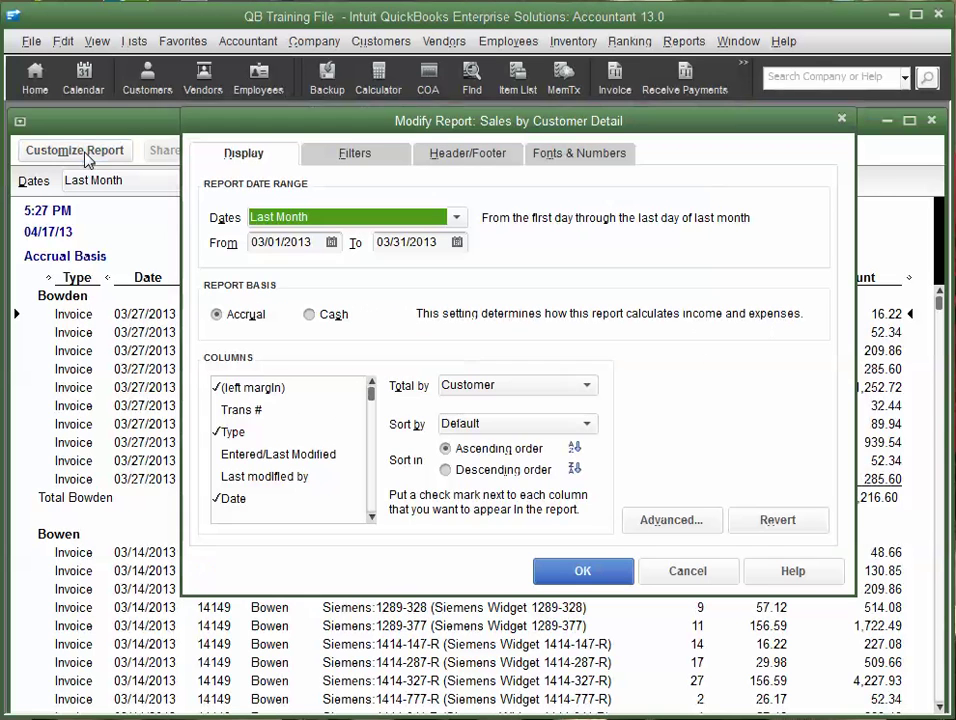
{"action": "left_click", "coordinate": [333, 161]}
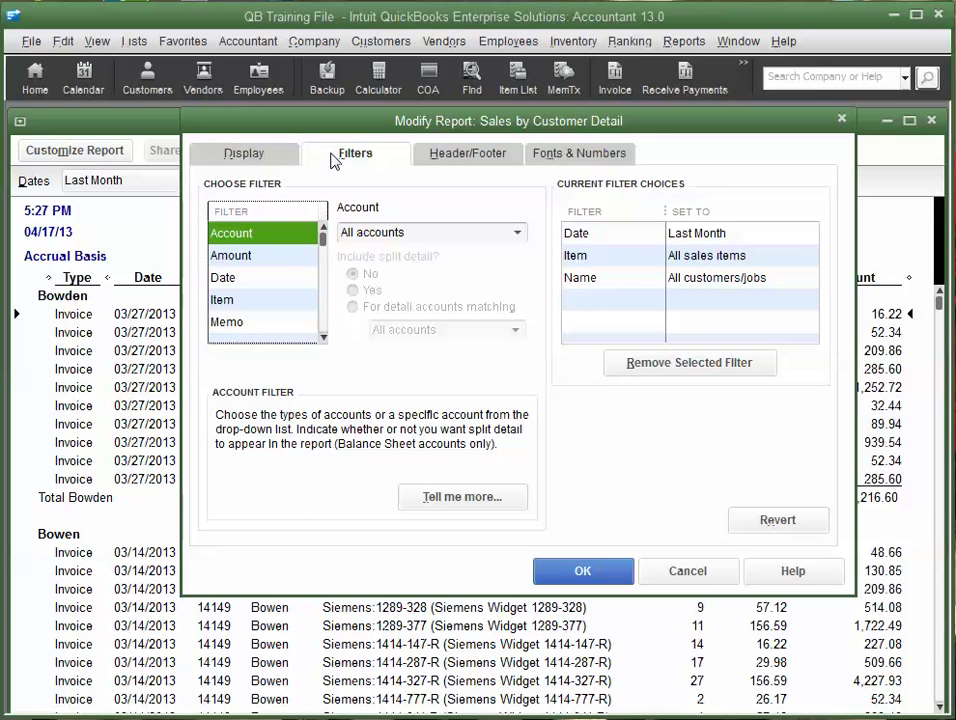
{"action": "double_click", "coordinate": [323, 340]}
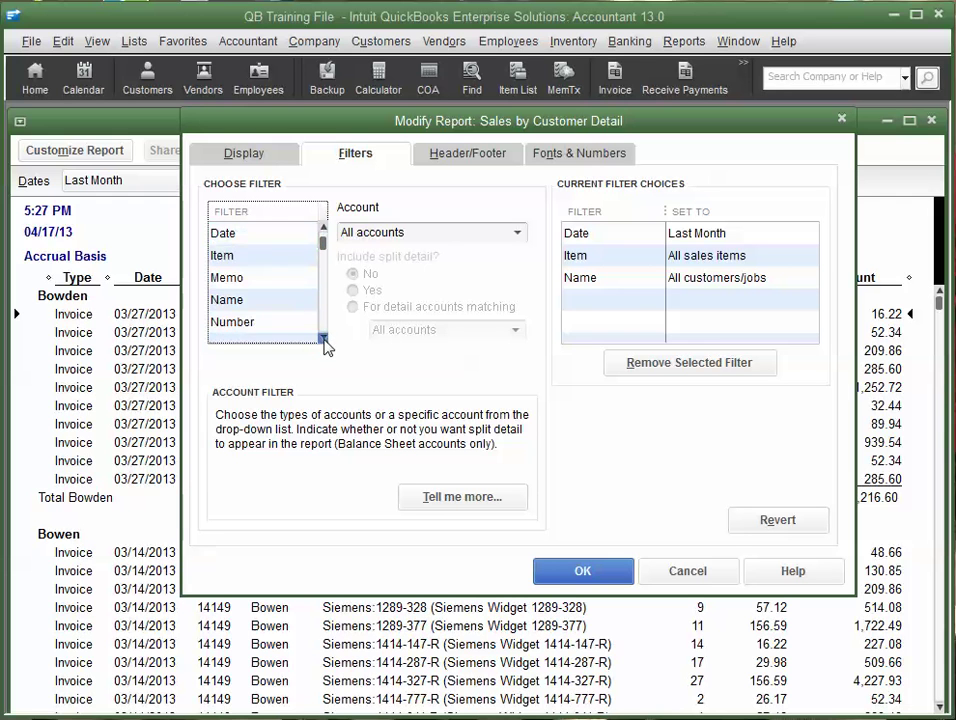
{"action": "left_click", "coordinate": [238, 302]}
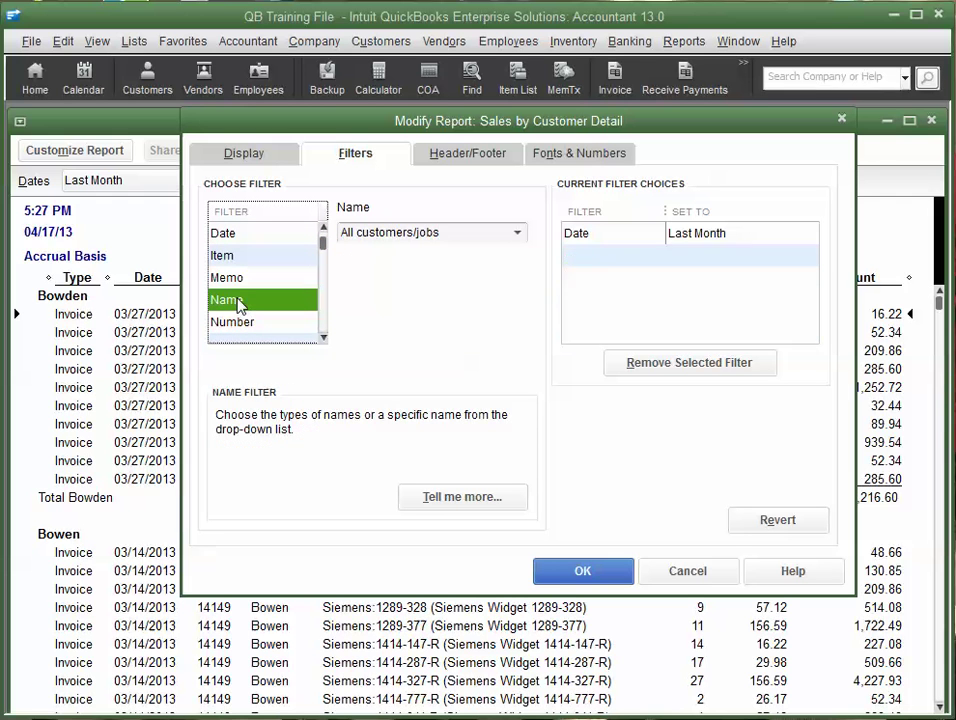
{"action": "left_click", "coordinate": [522, 238]}
{"action": "left_click", "coordinate": [521, 237]}
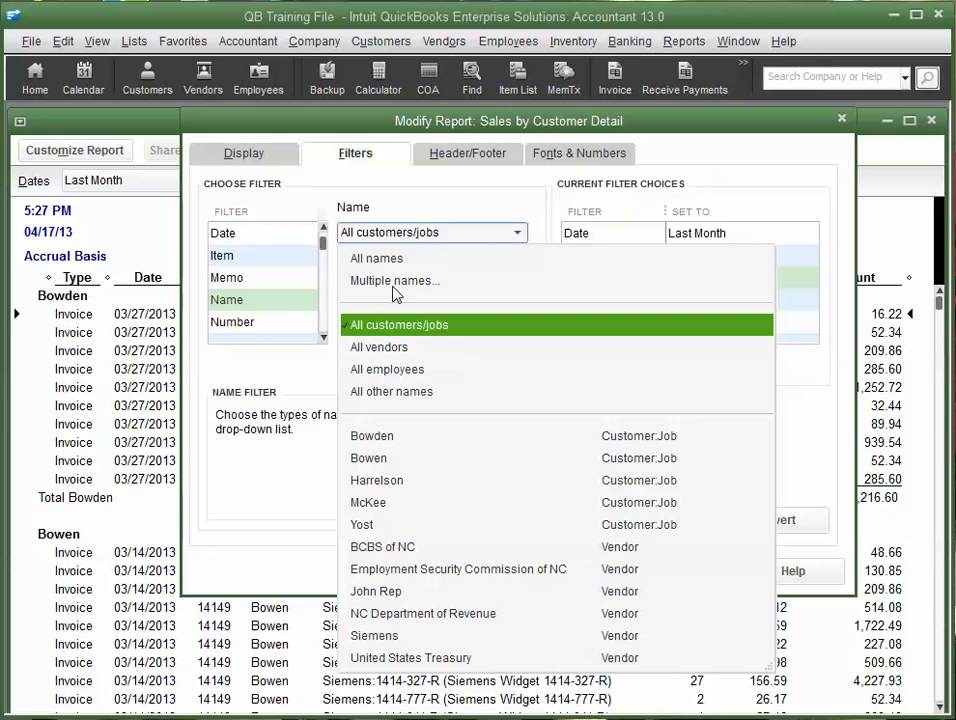
{"action": "left_click", "coordinate": [387, 283]}
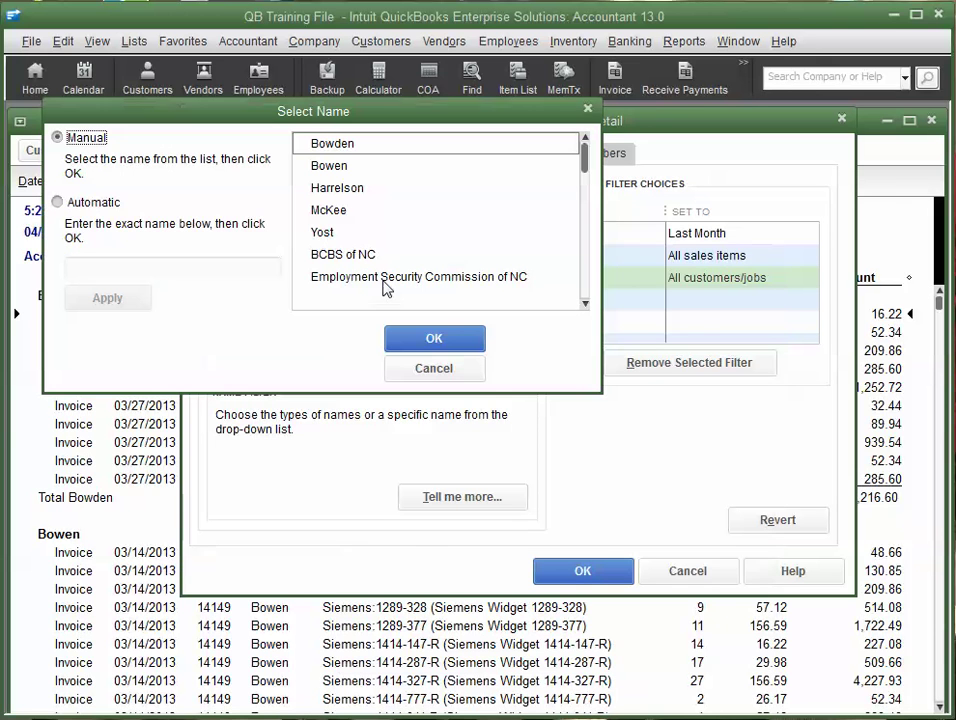
- Check the five customers in the names list and confirm the Name filter
{"action": "left_click", "coordinate": [301, 144]}
{"action": "left_click", "coordinate": [302, 168]}
{"action": "left_click", "coordinate": [301, 187]}
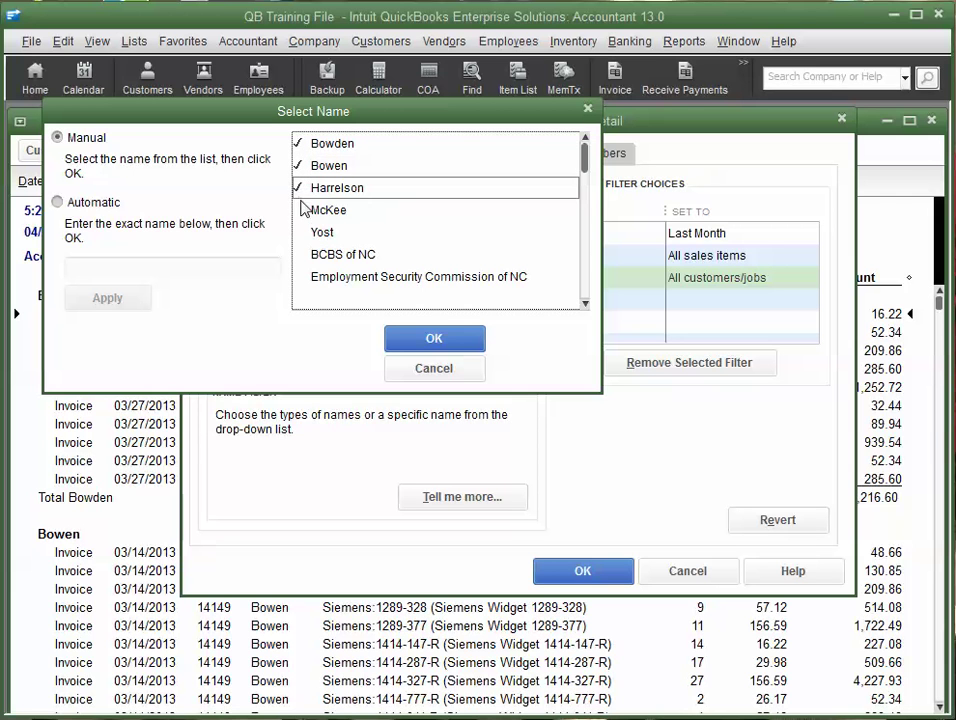
{"action": "left_click", "coordinate": [302, 211]}
{"action": "left_click", "coordinate": [301, 231]}
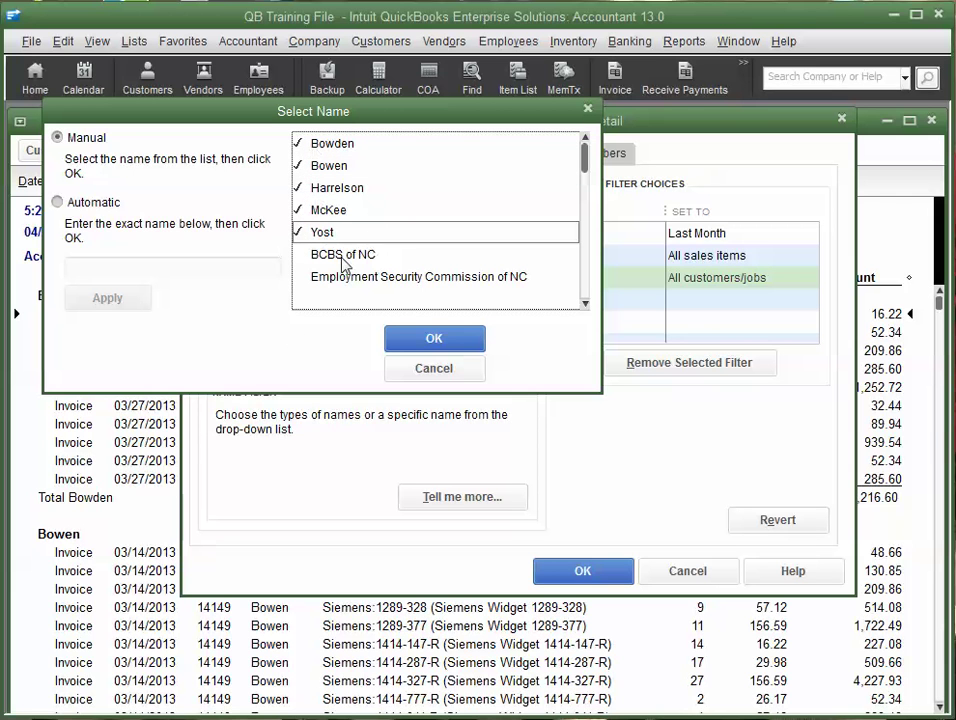
{"action": "left_click", "coordinate": [449, 339]}
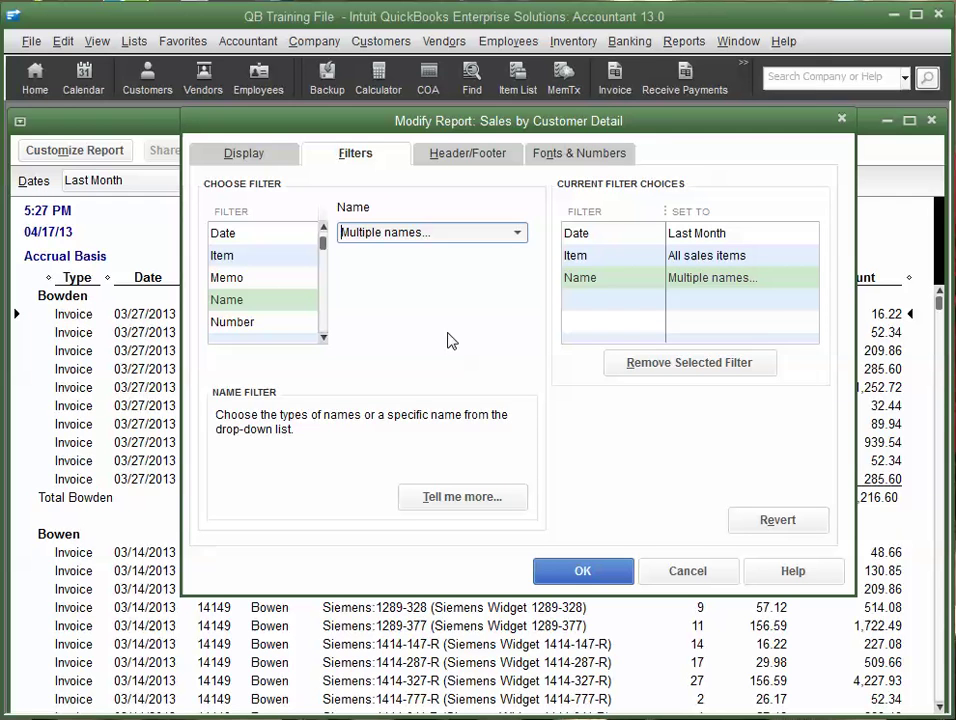
{"action": "left_click", "coordinate": [237, 263]}
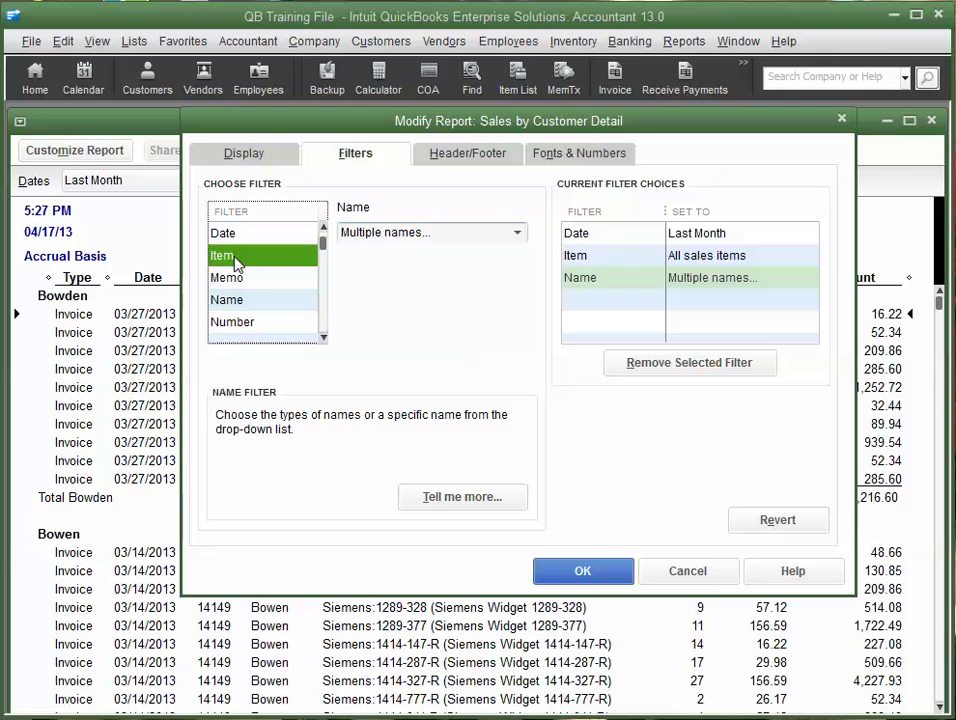
- Set the Item filter to Multiple items: 1414-147-R, 287-R, 327-R, 777-R and 911-R
{"action": "left_click", "coordinate": [518, 234]}
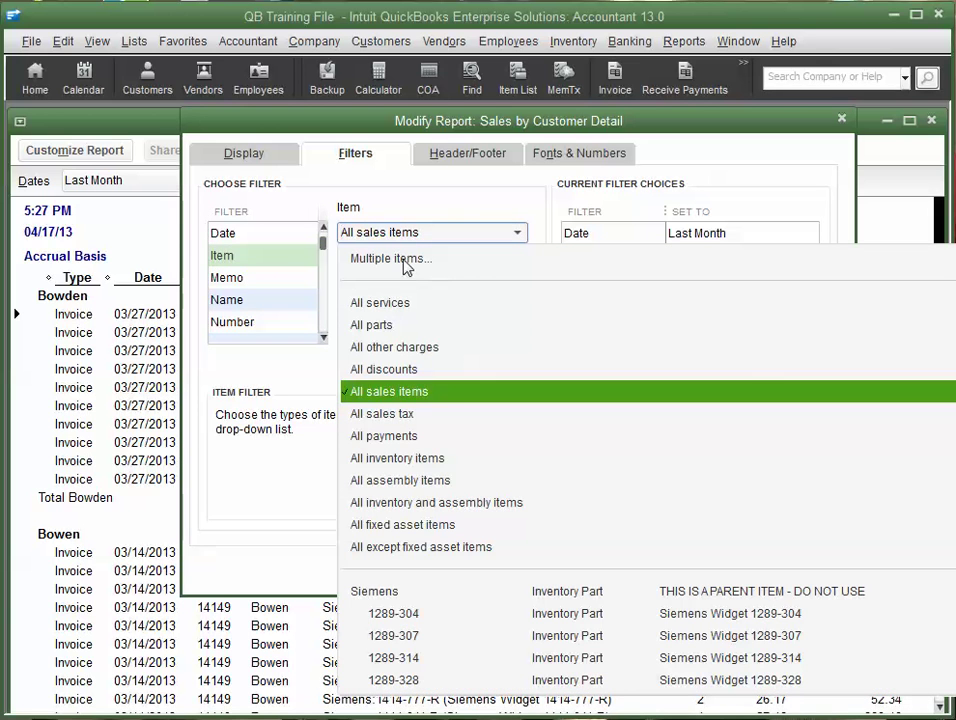
{"action": "scroll", "coordinate": [401, 278], "scroll_direction": "up", "scroll_amount": 1}
{"action": "left_click", "coordinate": [372, 281]}
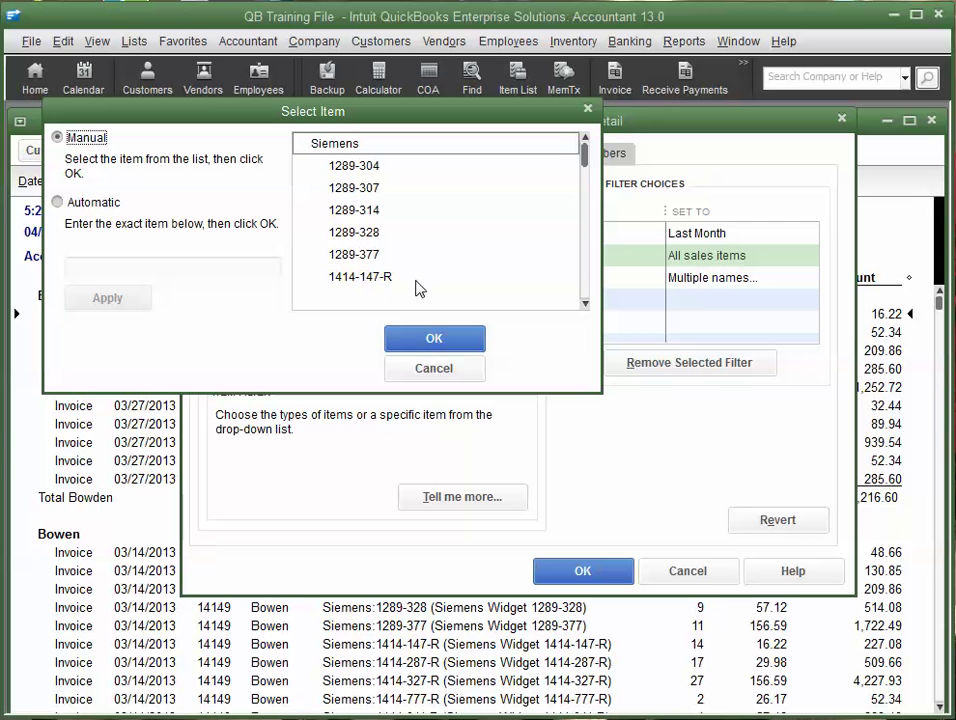
{"action": "scroll", "coordinate": [420, 277], "scroll_direction": "down", "scroll_amount": 2}
{"action": "left_click", "coordinate": [370, 176]}
{"action": "left_click", "coordinate": [371, 187]}
{"action": "left_click", "coordinate": [372, 209]}
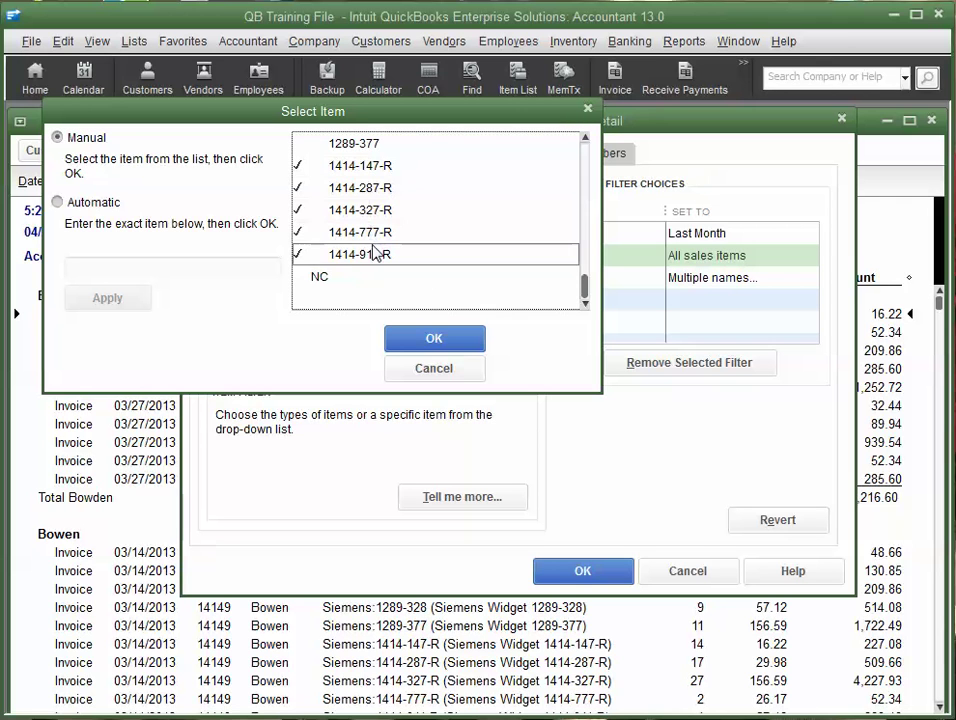
{"action": "scroll", "coordinate": [435, 241], "scroll_direction": "up", "scroll_amount": 2}
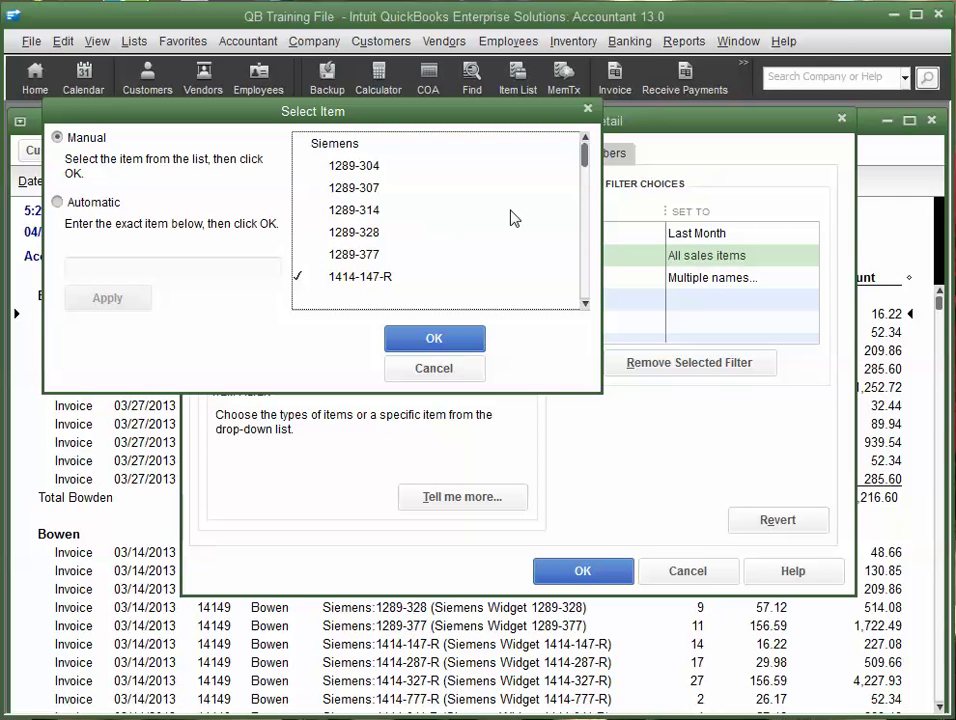
{"action": "left_click", "coordinate": [450, 337]}
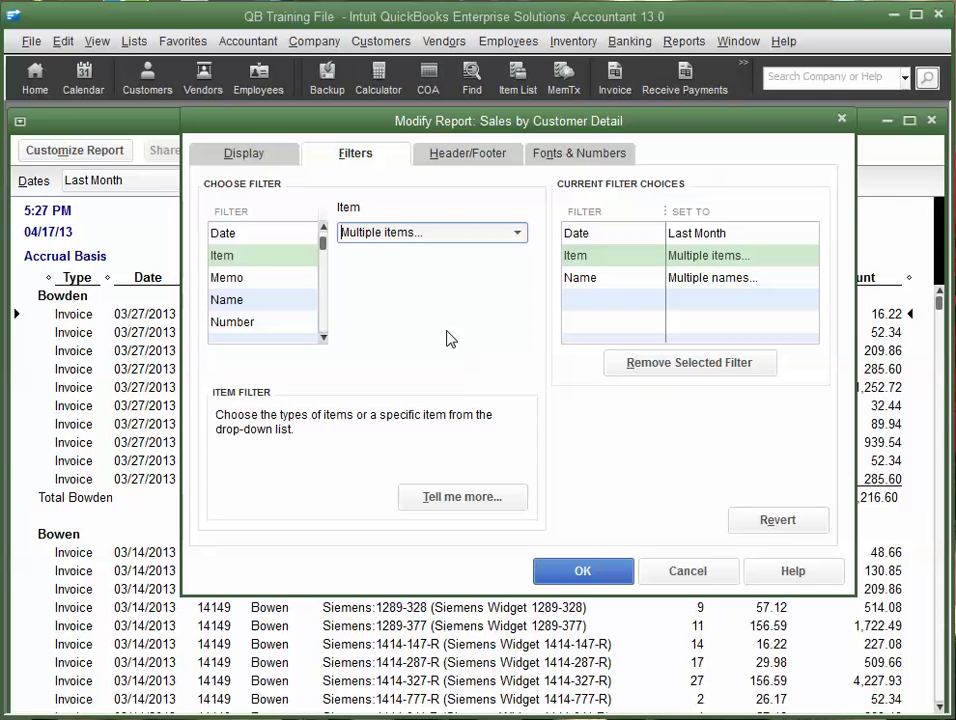
- Remove the left margin column, title the report 'Siemens Items Eligible for Customer Rebates', and apply
{"action": "left_click", "coordinate": [240, 156]}
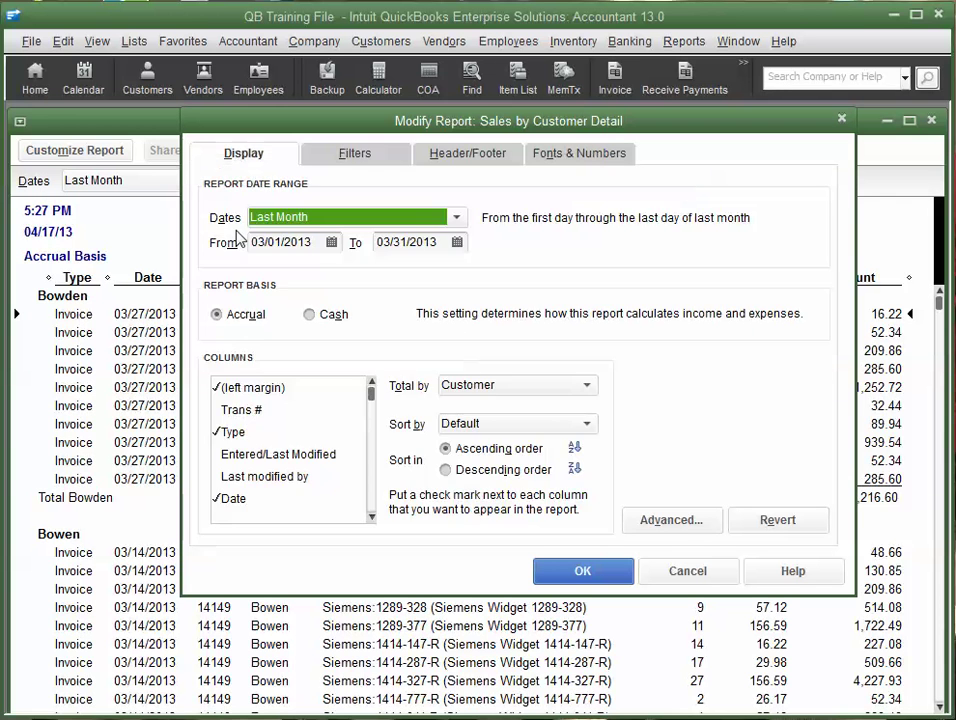
{"action": "left_click", "coordinate": [250, 389]}
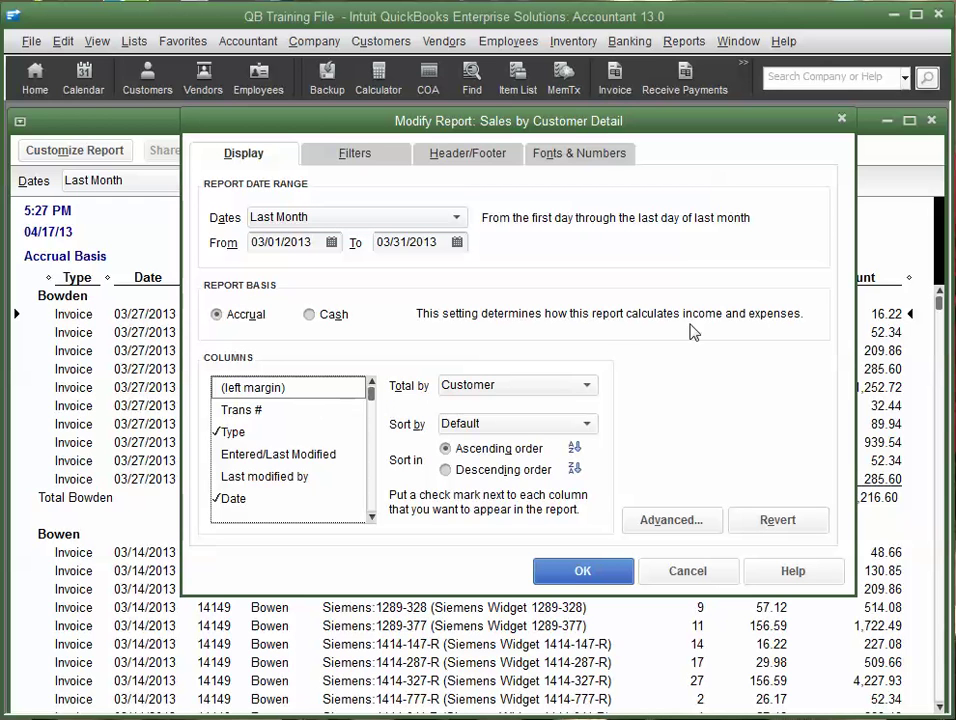
{"action": "left_click", "coordinate": [463, 160]}
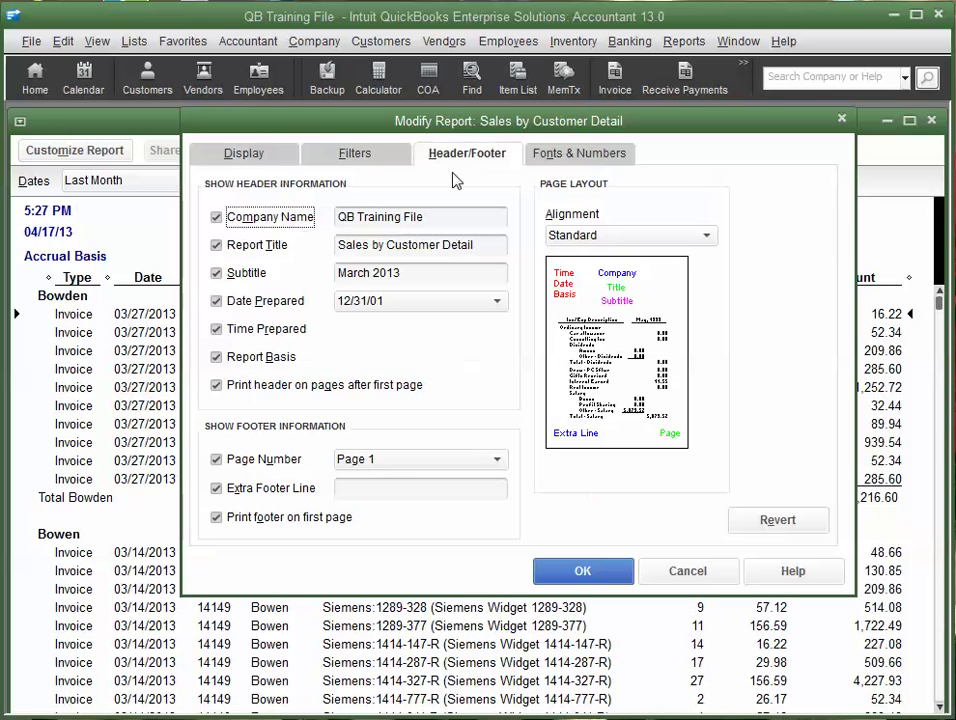
{"action": "left_click_drag", "start_coordinate": [465, 127], "coordinate": [438, 292]}
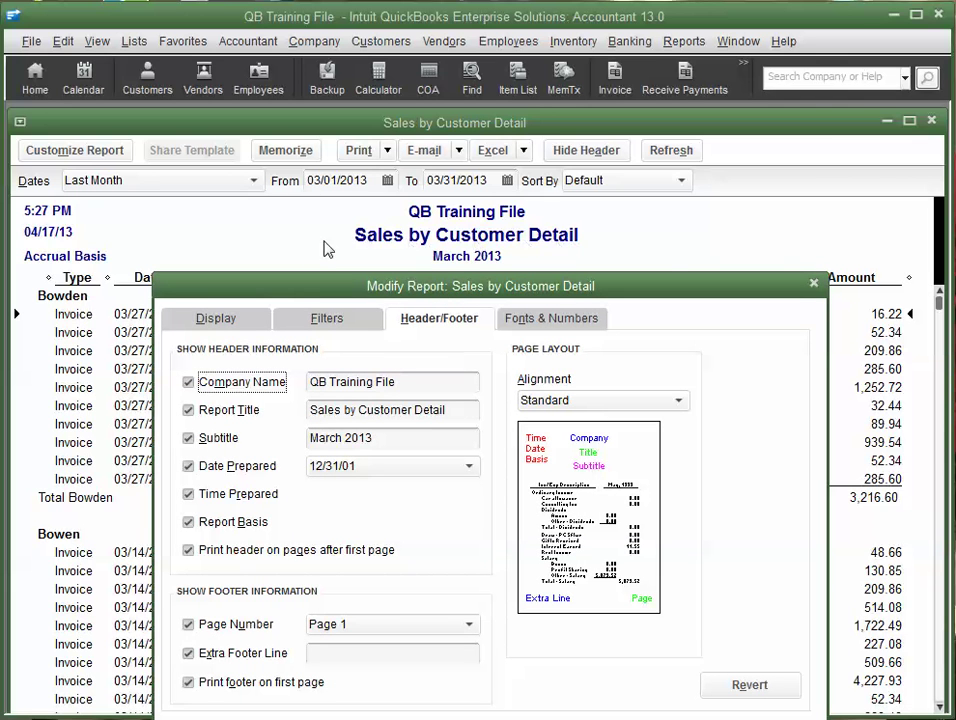
{"action": "left_click", "coordinate": [465, 409]}
{"action": "left_click_drag", "start_coordinate": [465, 409], "coordinate": [160, 411]}
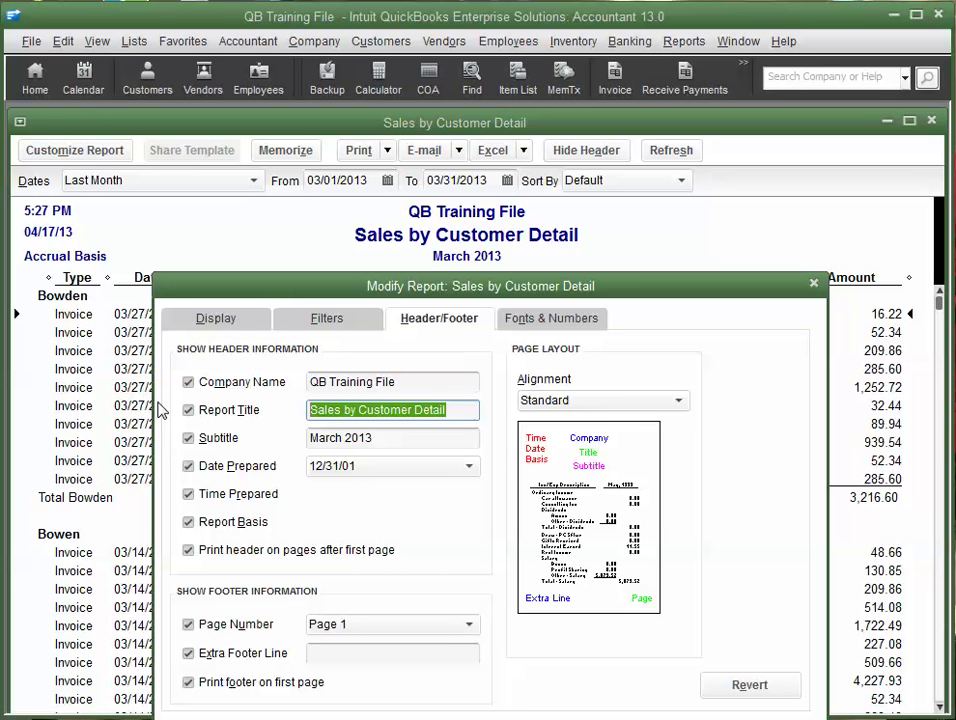
{"action": "type", "text": "Siemens"}
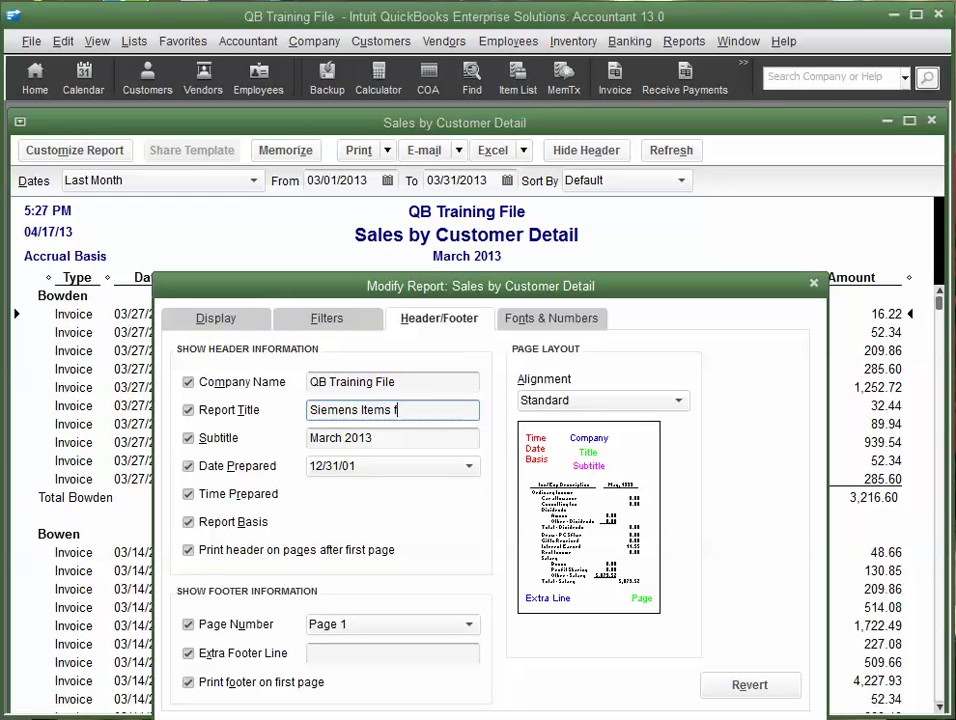
{"action": "type", "text": " Items Eligible for Custome"}
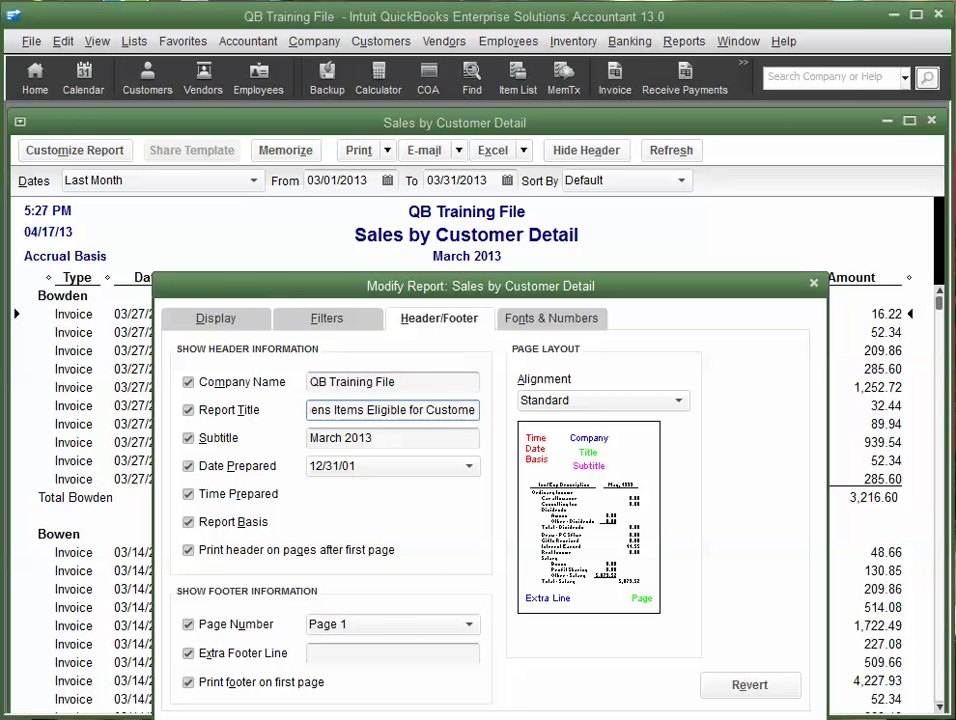
{"action": "type", "text": "r Rebates"}
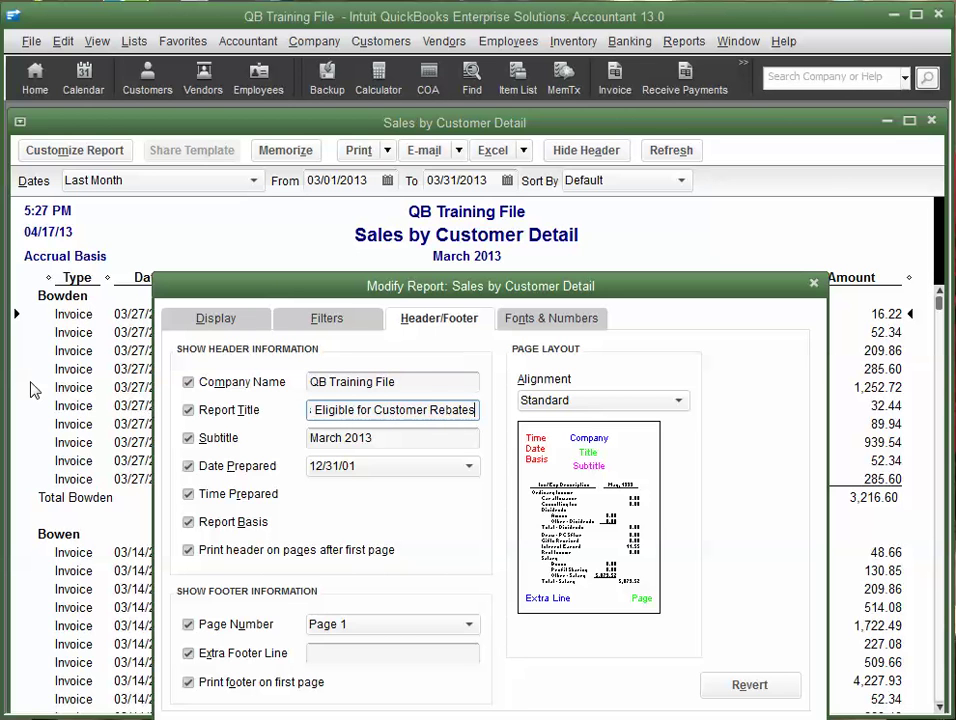
{"action": "left_click_drag", "start_coordinate": [330, 287], "coordinate": [232, 164]}
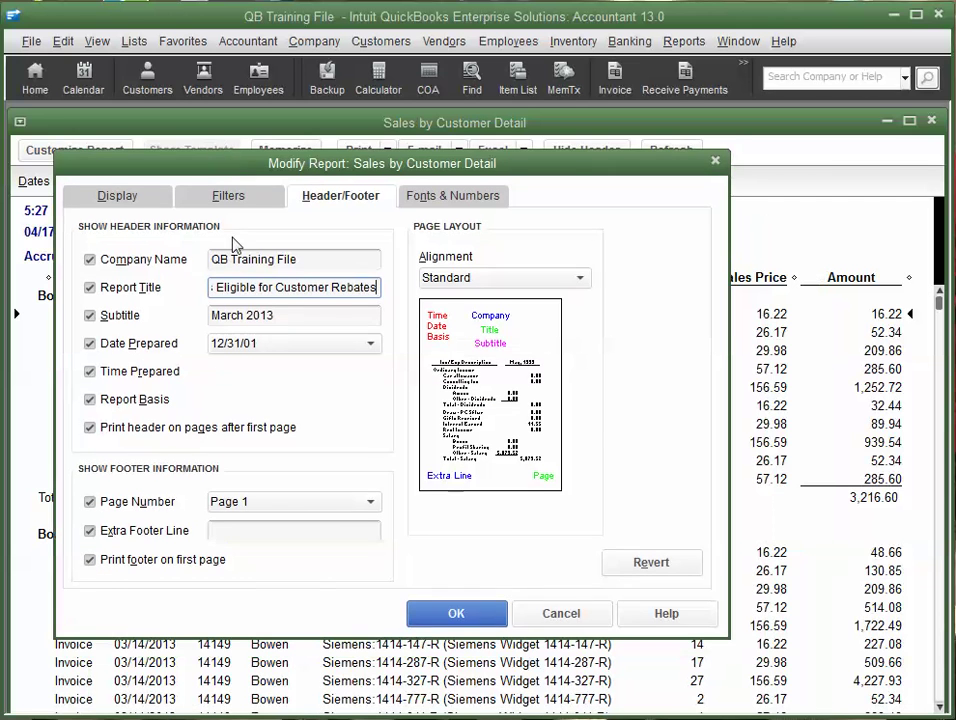
{"action": "left_click", "coordinate": [457, 613]}
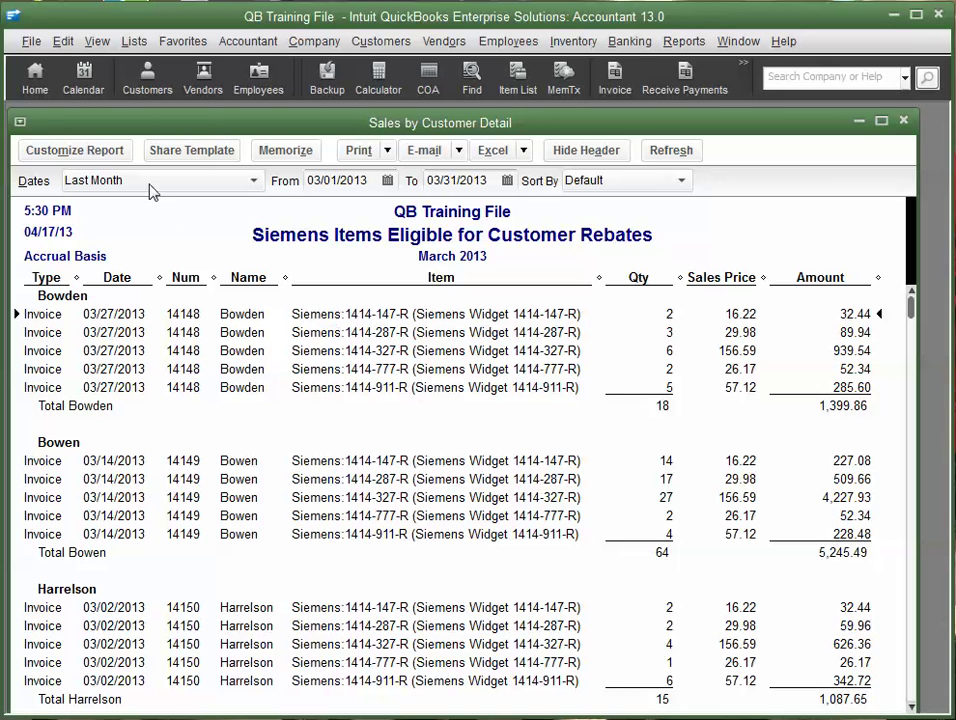
- Memorize the retitled report, saving it into the My Custom Reports group
{"action": "left_click", "coordinate": [276, 152]}
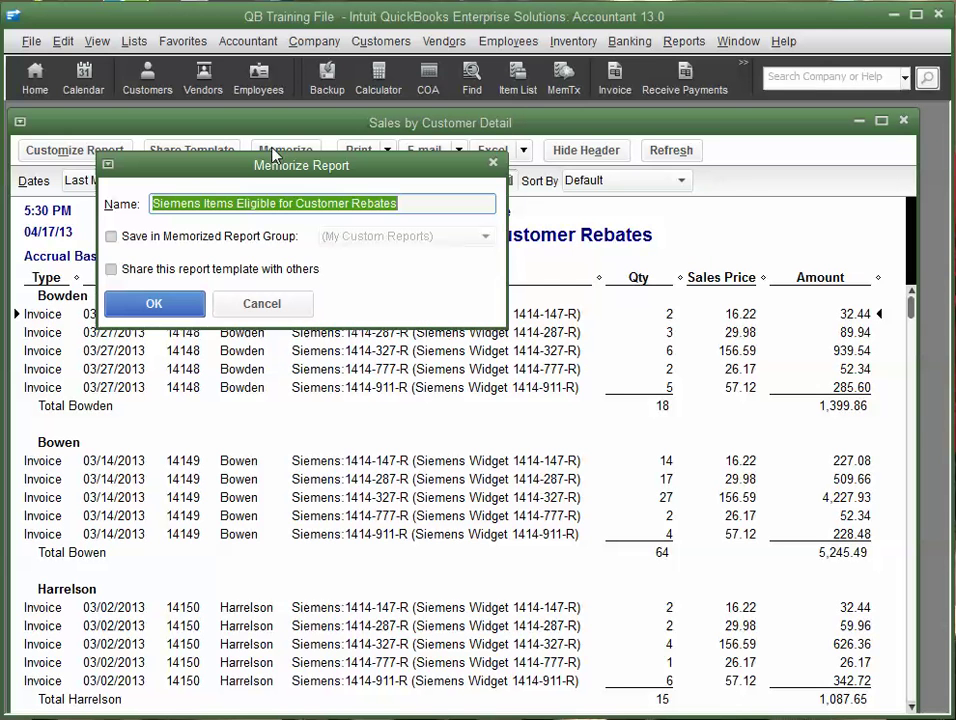
{"action": "left_click", "coordinate": [149, 238]}
{"action": "left_click", "coordinate": [149, 238]}
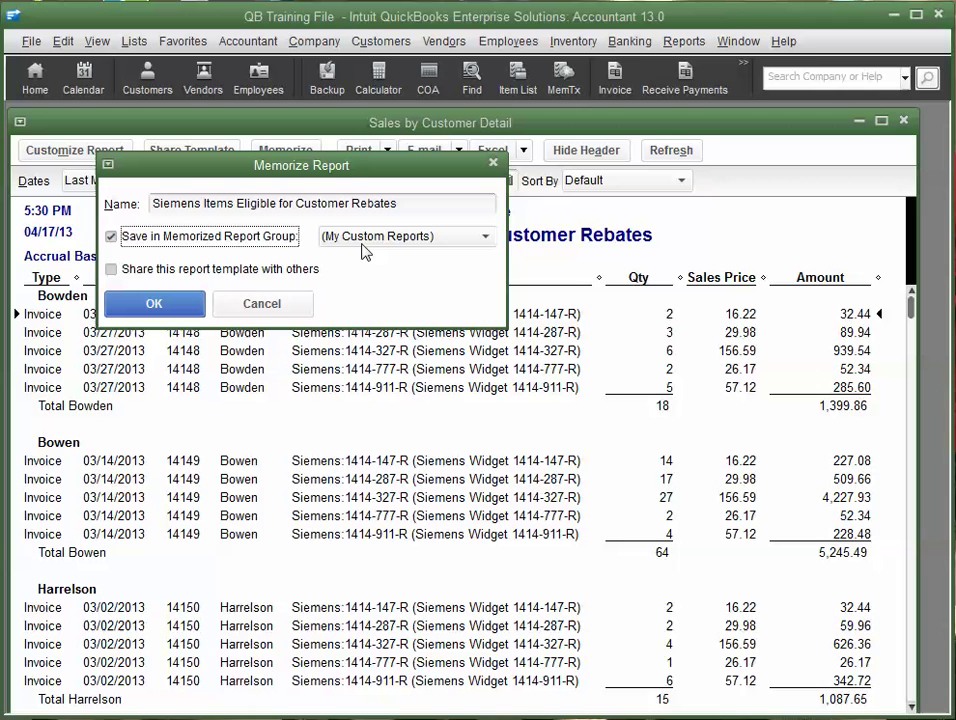
{"action": "left_click", "coordinate": [487, 238]}
{"action": "left_click", "coordinate": [487, 238]}
{"action": "left_click", "coordinate": [156, 305]}
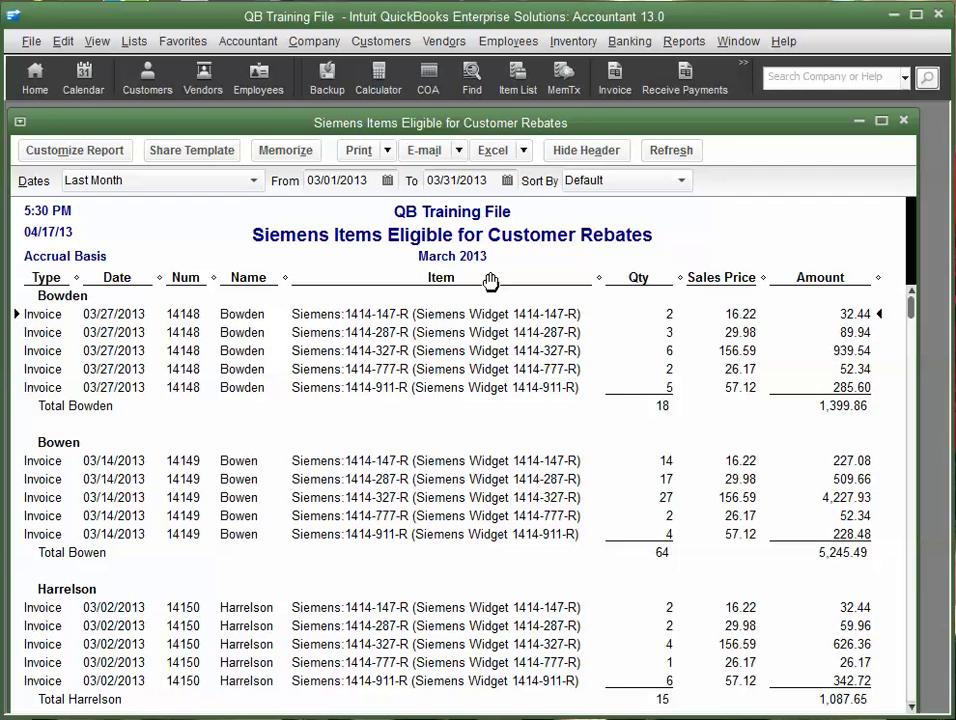
- Close the report and reopen 'Siemens Items Eligible for Customer Rebates' from Memorized Reports
{"action": "key", "text": "Escape"}
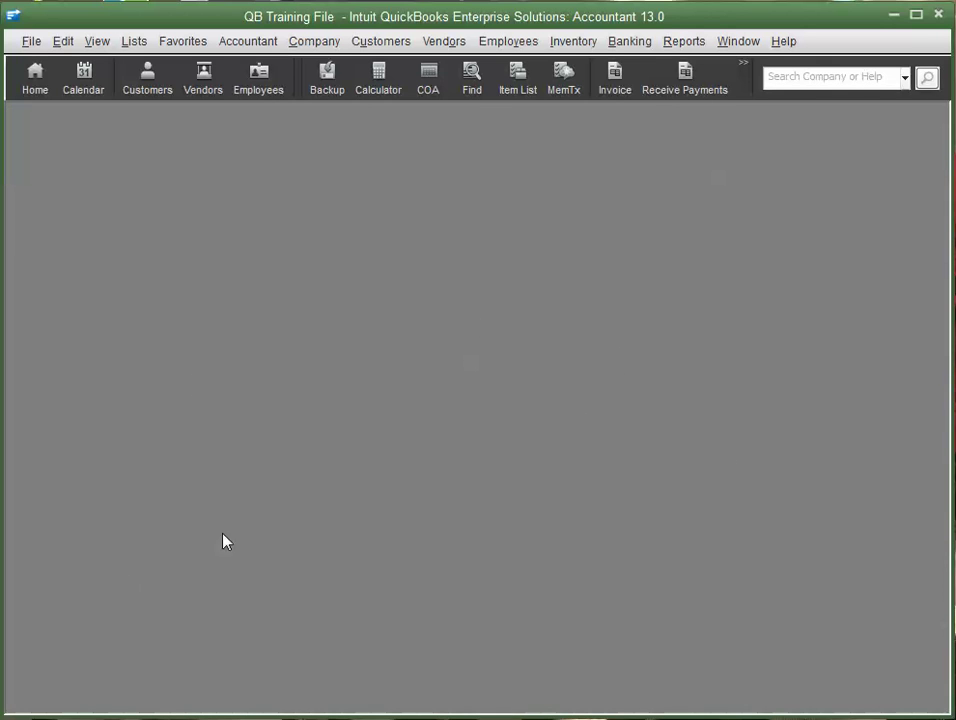
{"action": "left_click", "coordinate": [697, 44]}
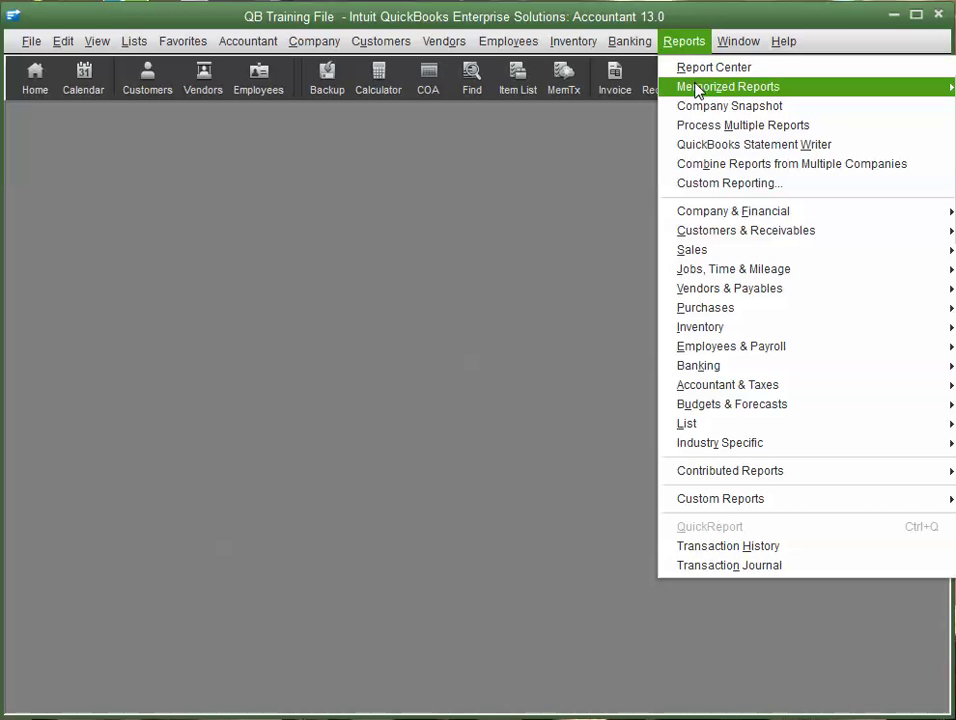
{"action": "key", "text": "Right"}
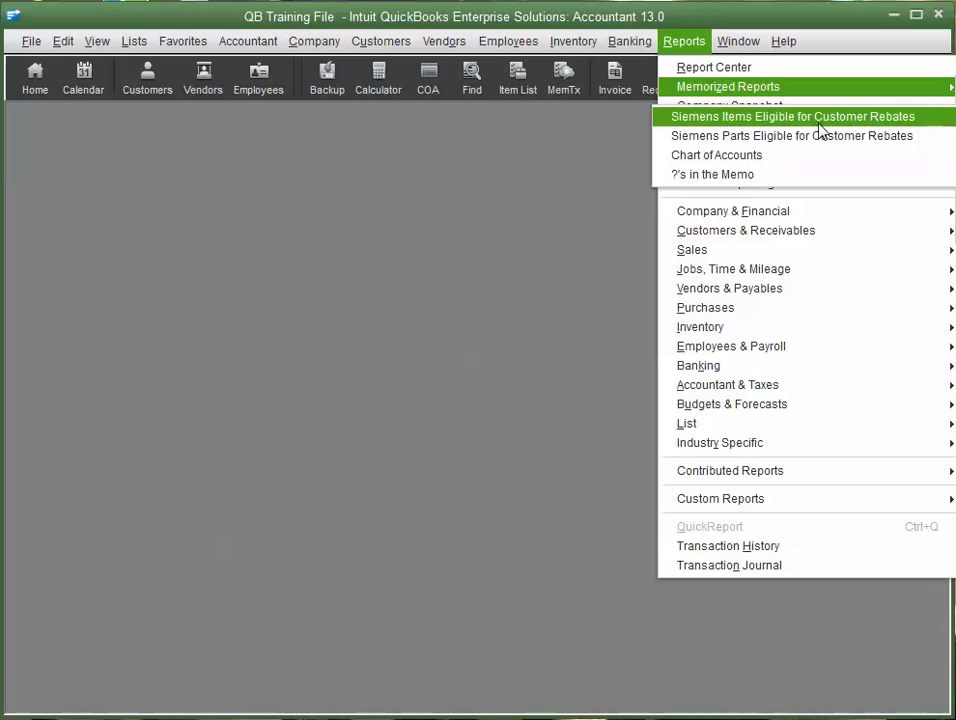
{"action": "left_click", "coordinate": [790, 117]}
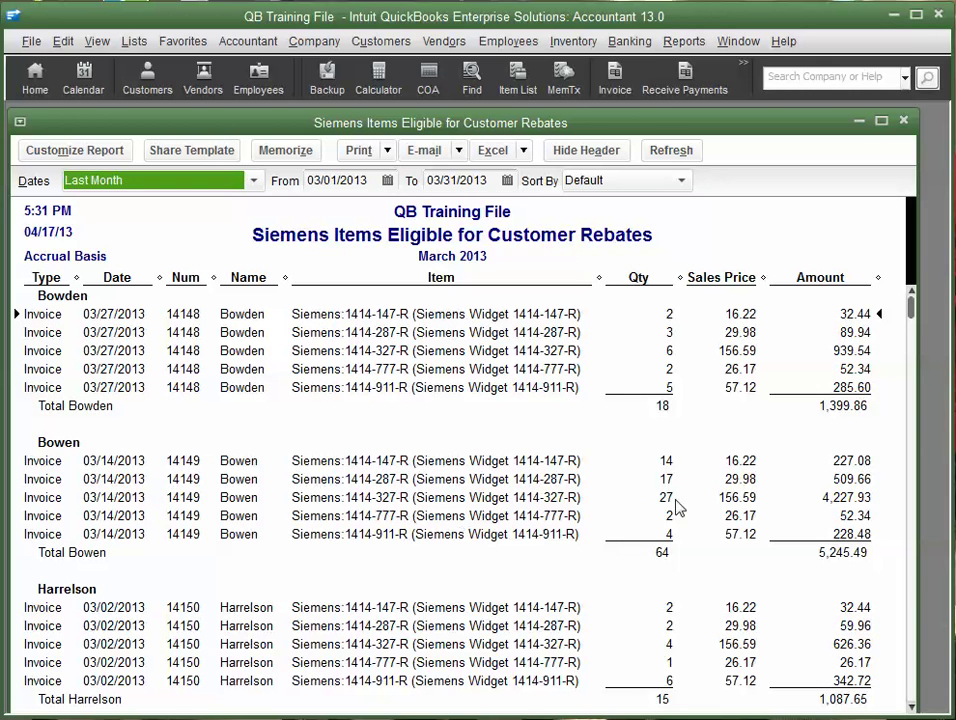
{"action": "scroll", "coordinate": [739, 611], "scroll_direction": "down", "scroll_amount": 4}
{"action": "scroll", "coordinate": [741, 611], "scroll_direction": "down", "scroll_amount": 2}
{"action": "scroll", "coordinate": [555, 482], "scroll_direction": "up", "scroll_amount": 6}
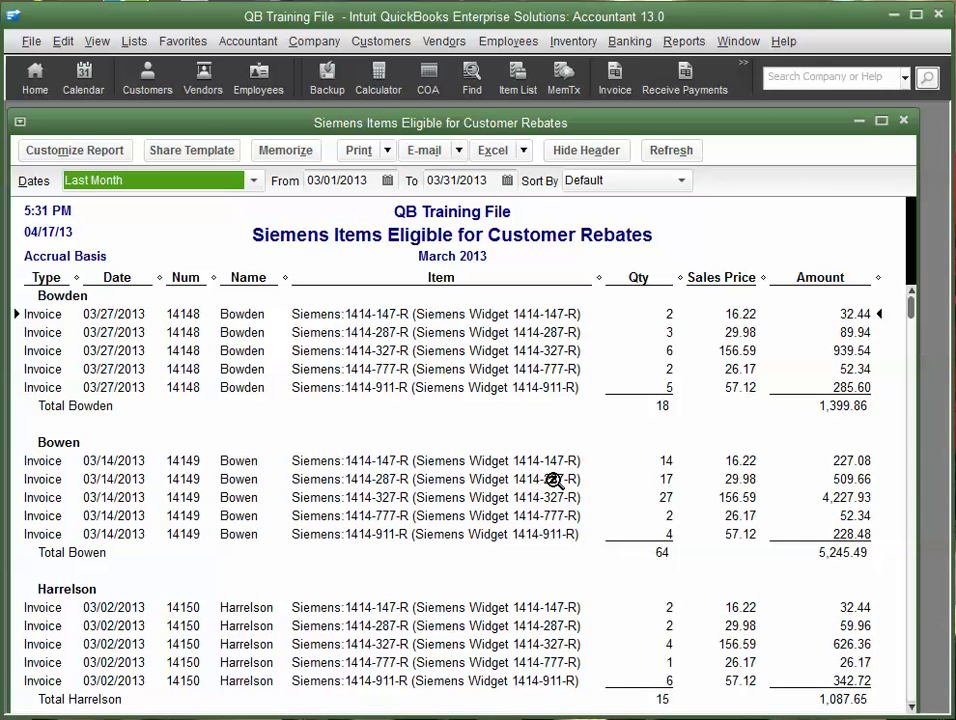